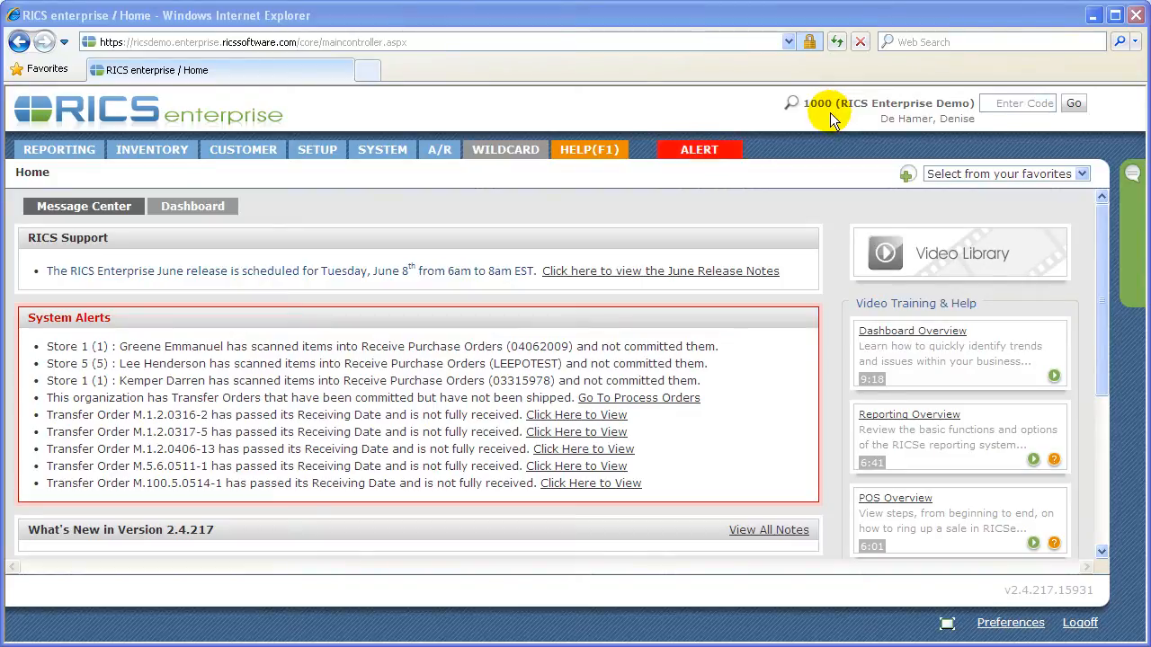
Open the Receipt Setup page within the store management settings.
left_click(319, 143)
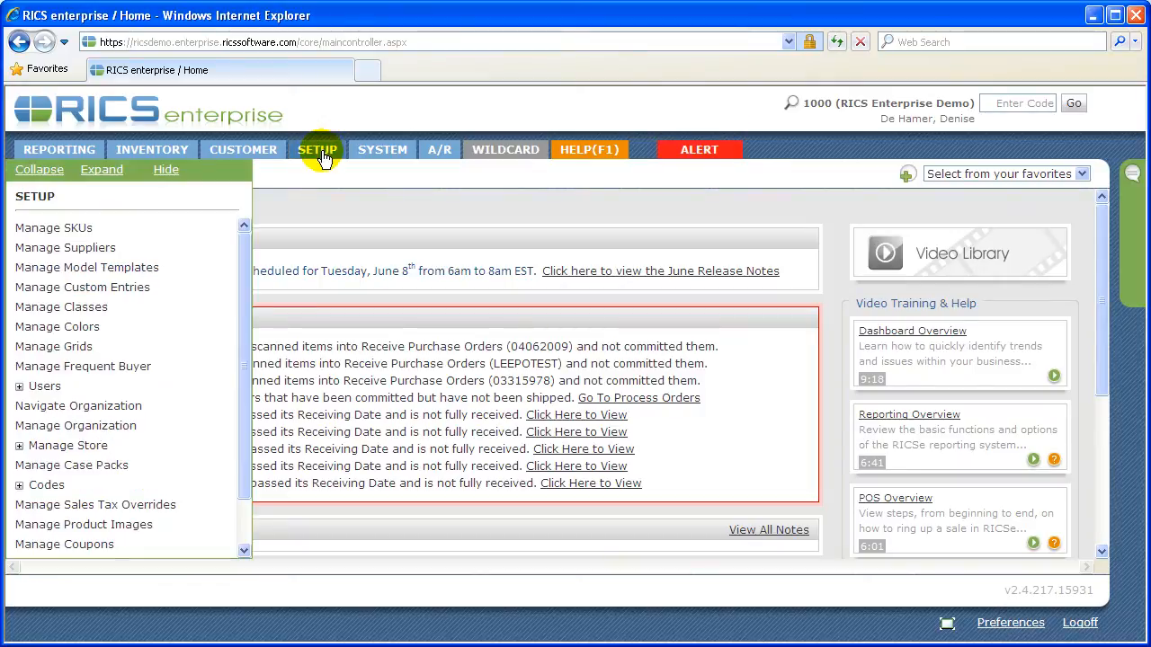
left_click(59, 447)
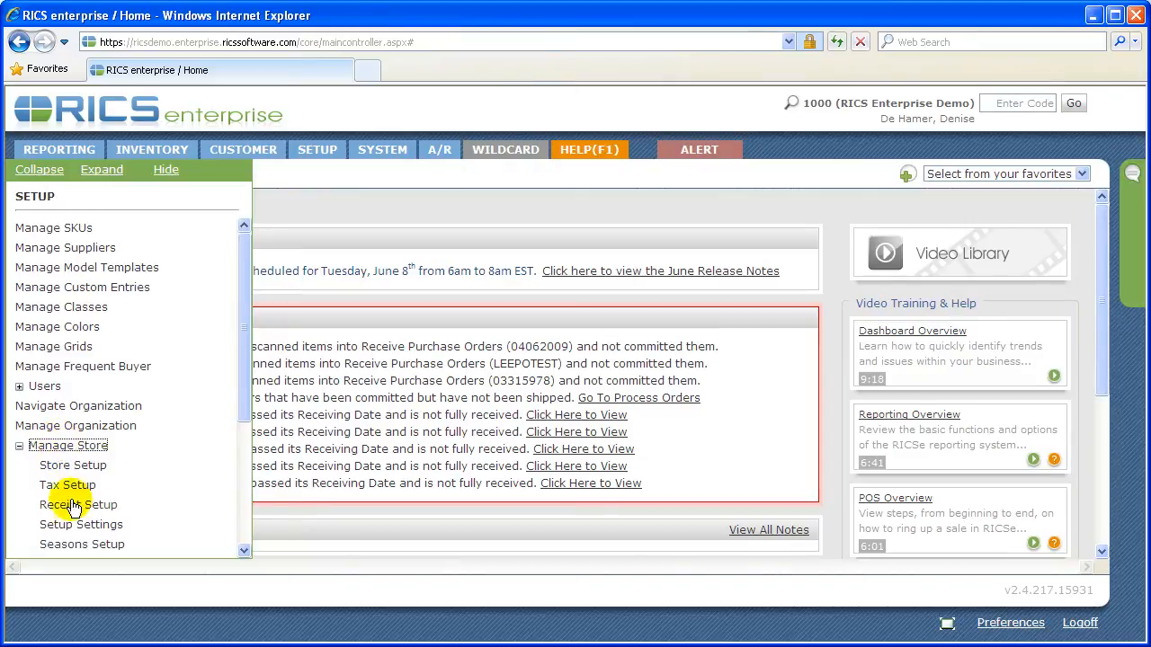
left_click(78, 509)
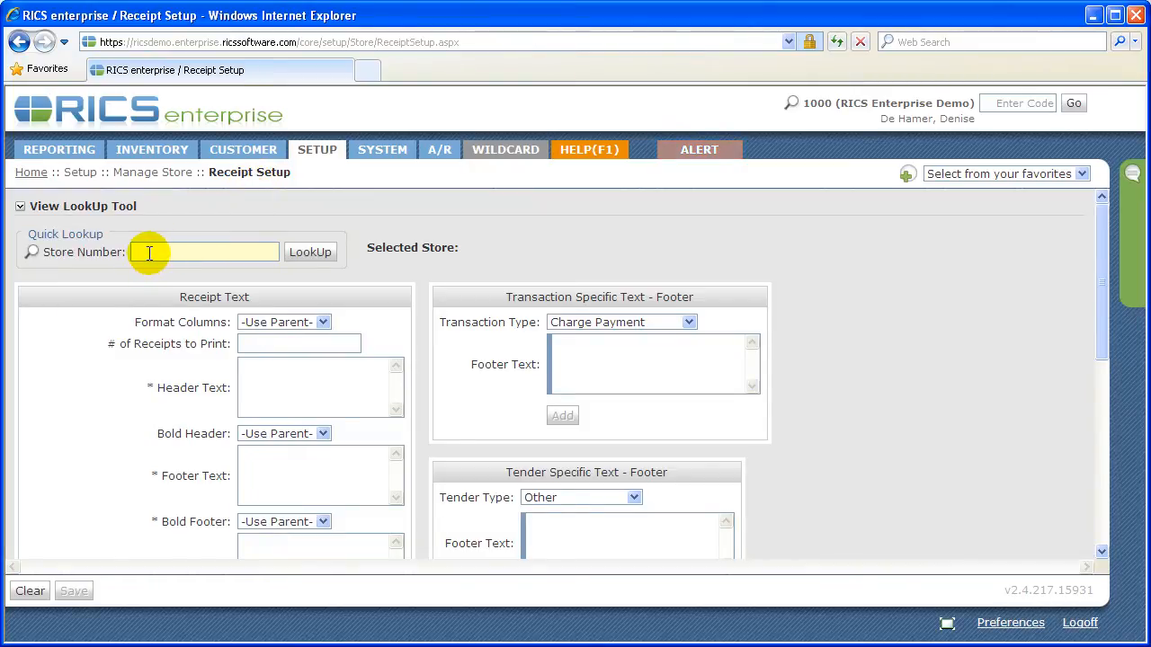
Look up all stores with the lookup tool and load the receipt settings of Store 1.
left_click(103, 215)
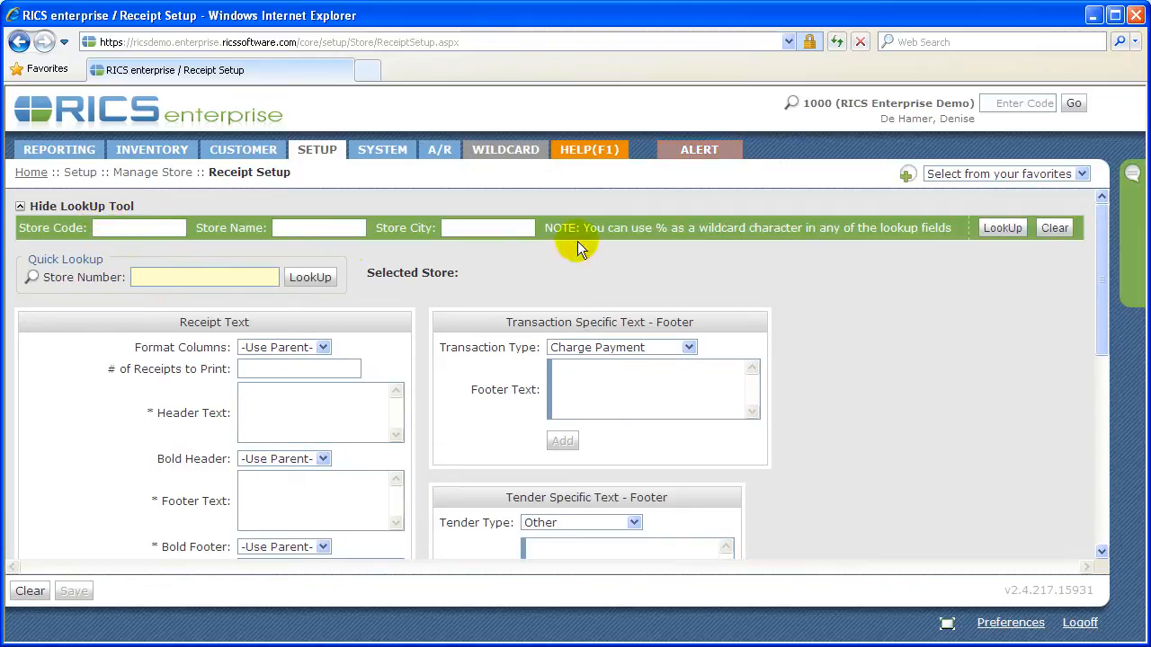
left_click(1009, 229)
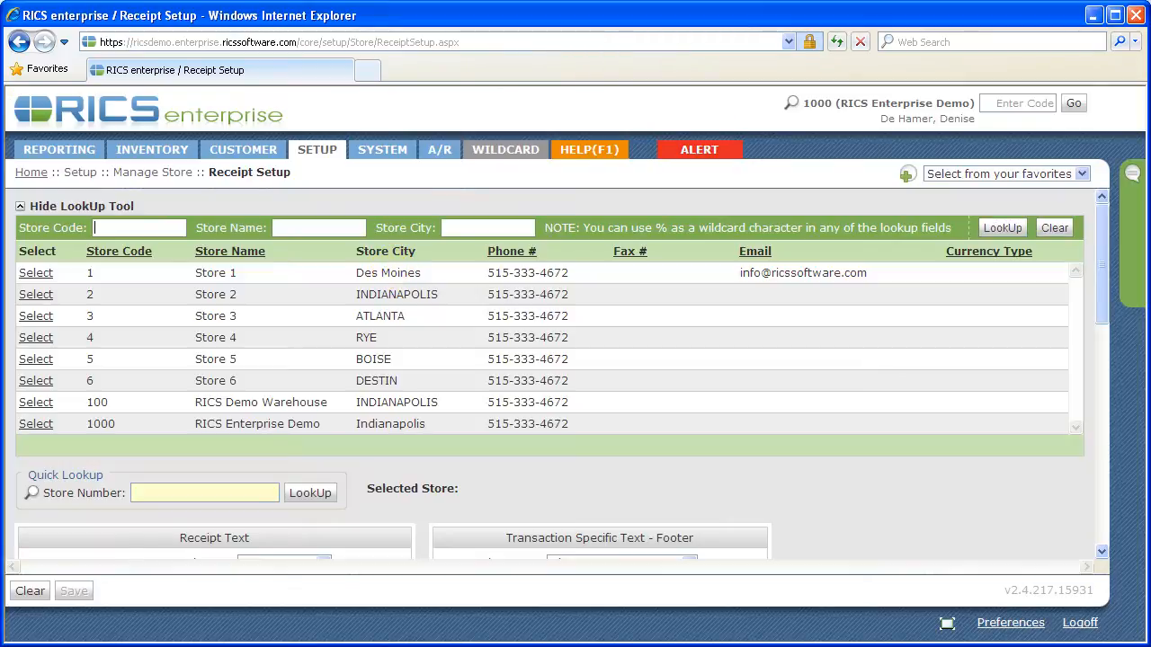
left_click(44, 274)
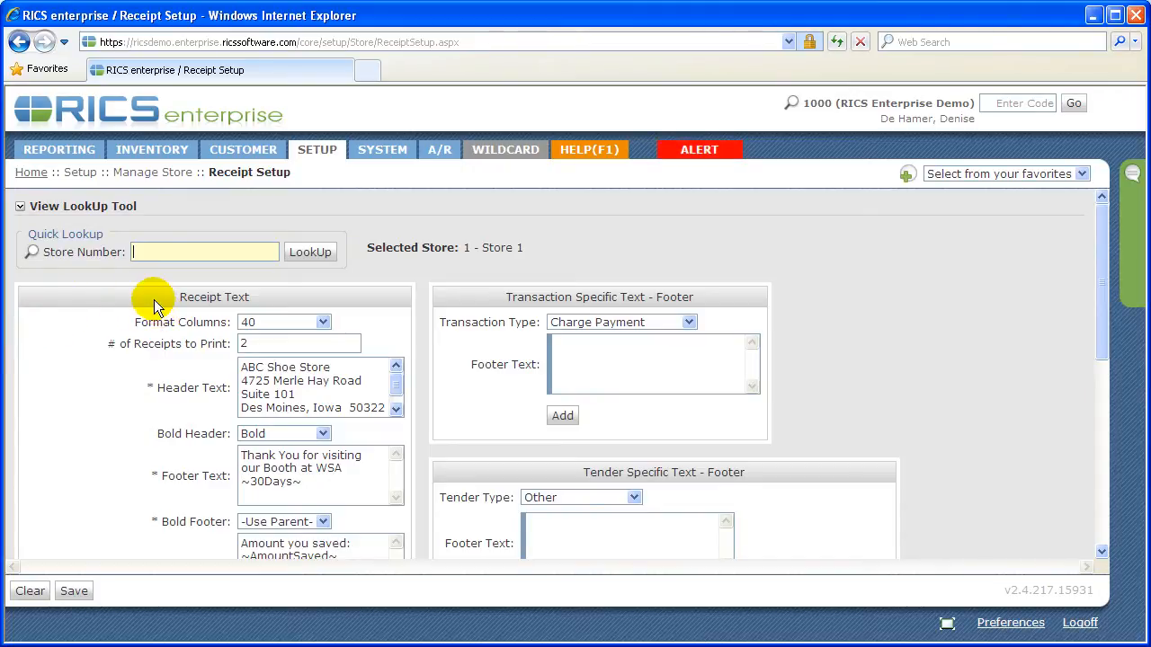
Choose 40 format columns for the receipt text and set the header to Bold.
left_click(321, 322)
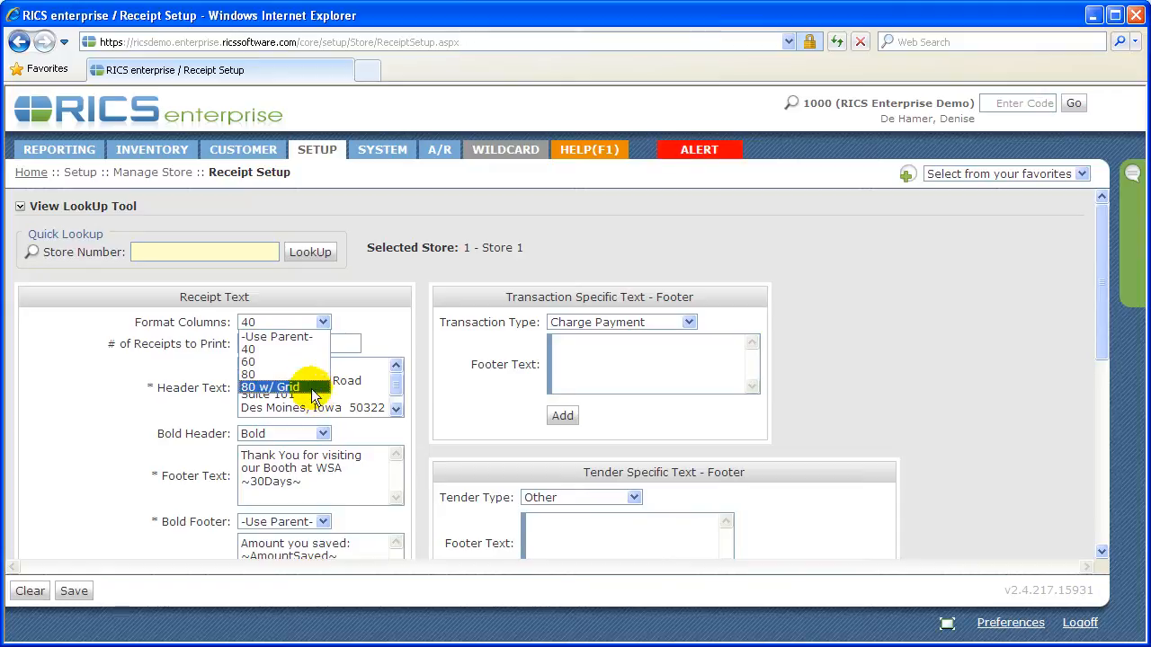
left_click(329, 350)
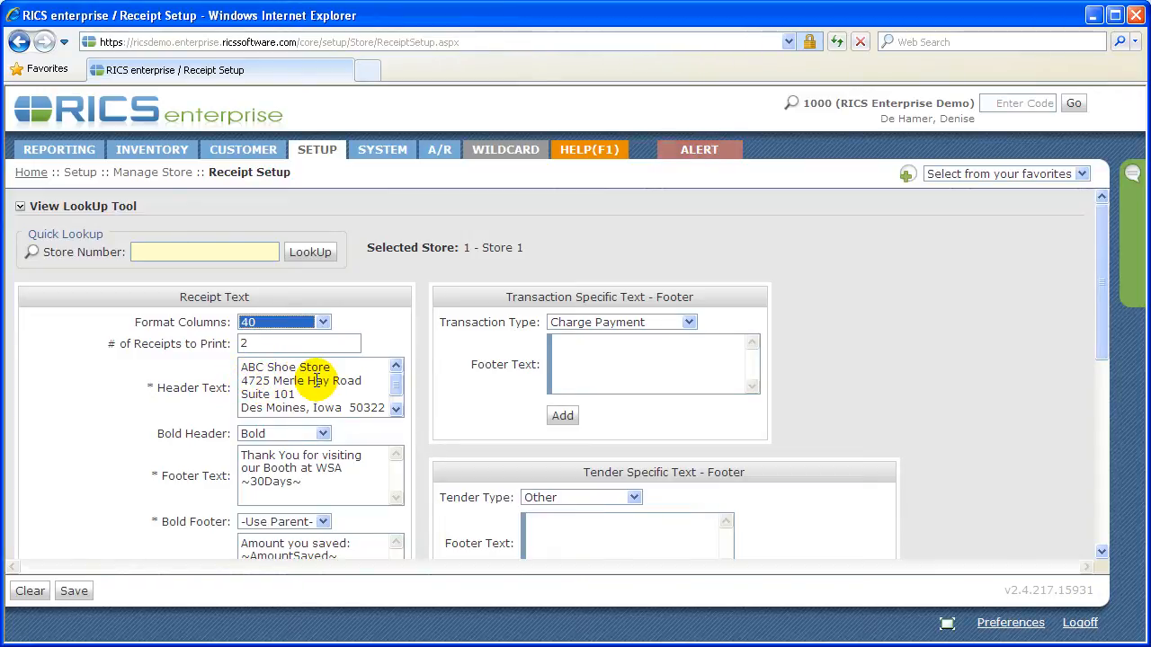
left_click(397, 409)
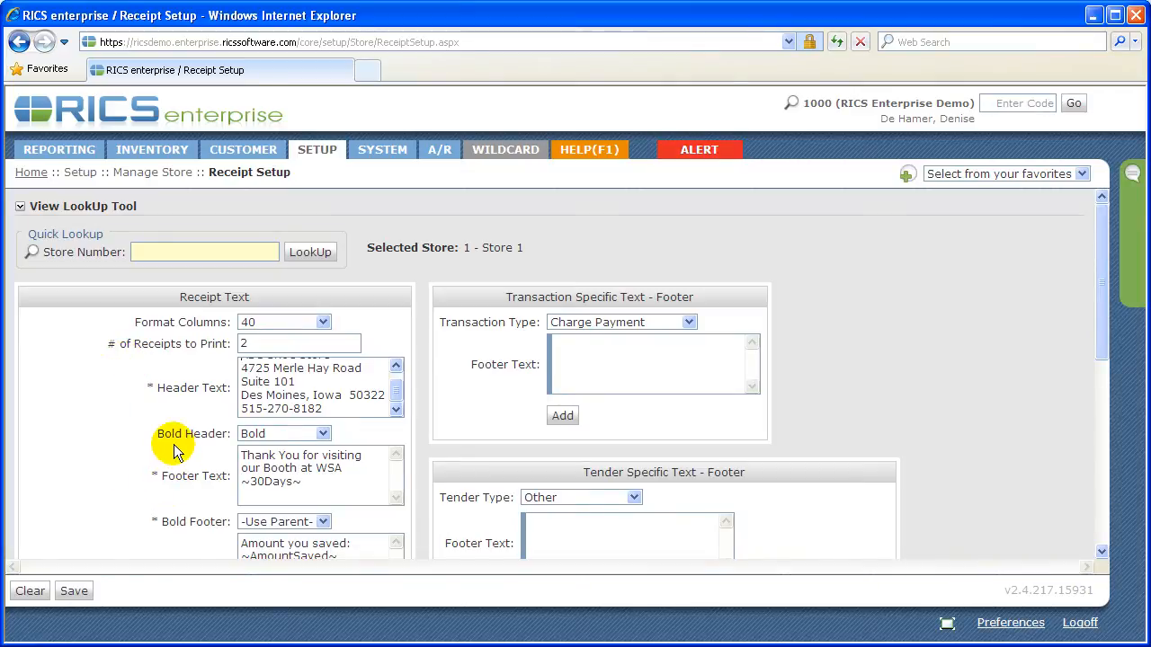
left_click(323, 435)
left_click(323, 435)
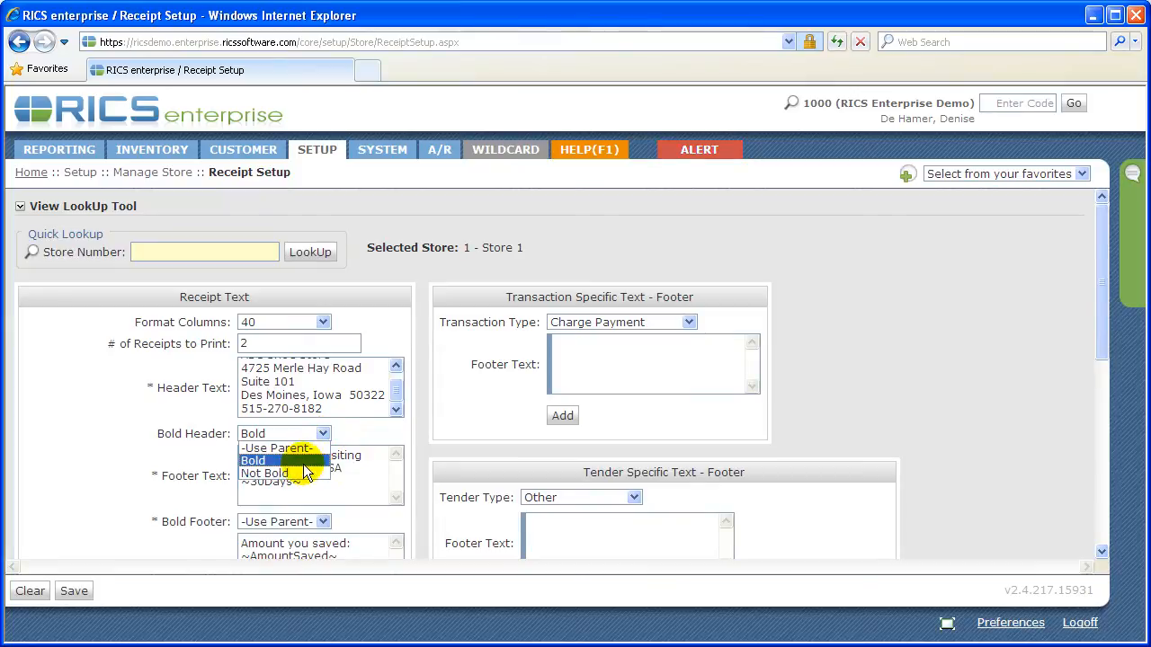
left_click(303, 461)
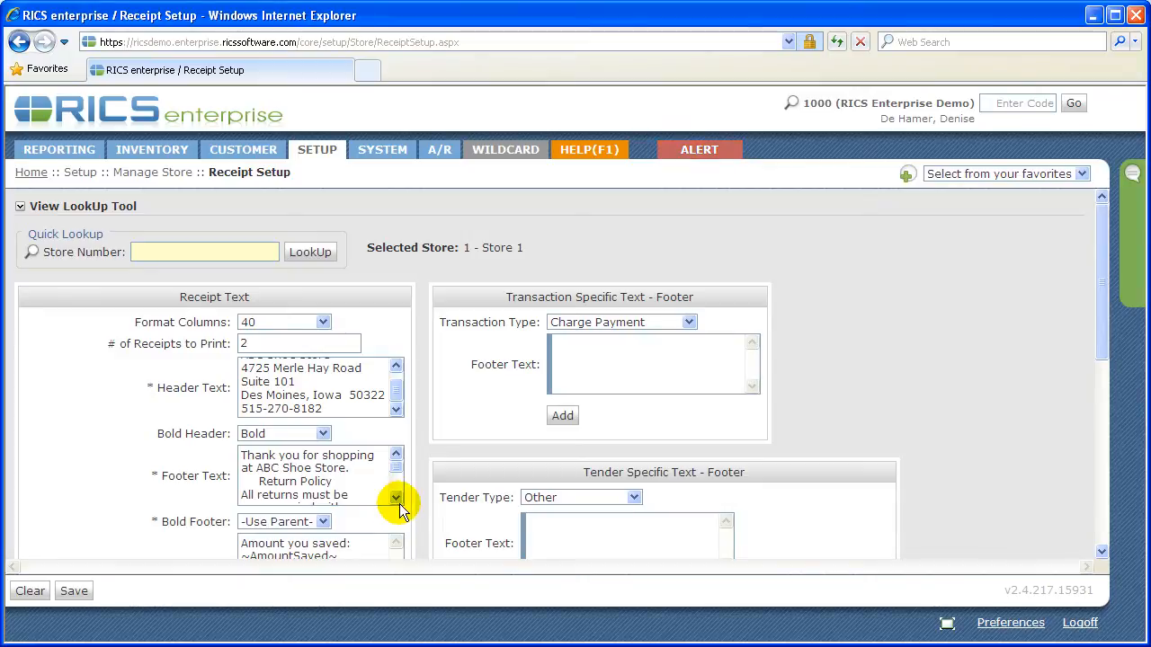
Replace the footer text with the ABC Shoe Store thank-you and 30-day return policy, and set the footer to Bold.
left_click(400, 504)
left_click(399, 505)
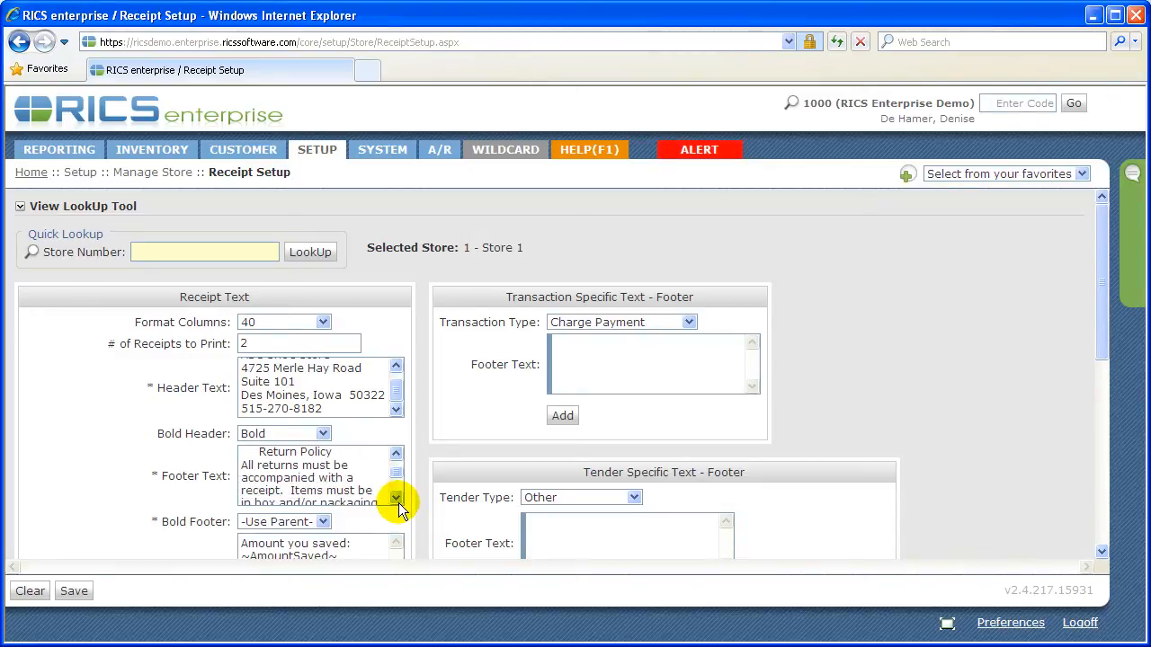
left_click(395, 498)
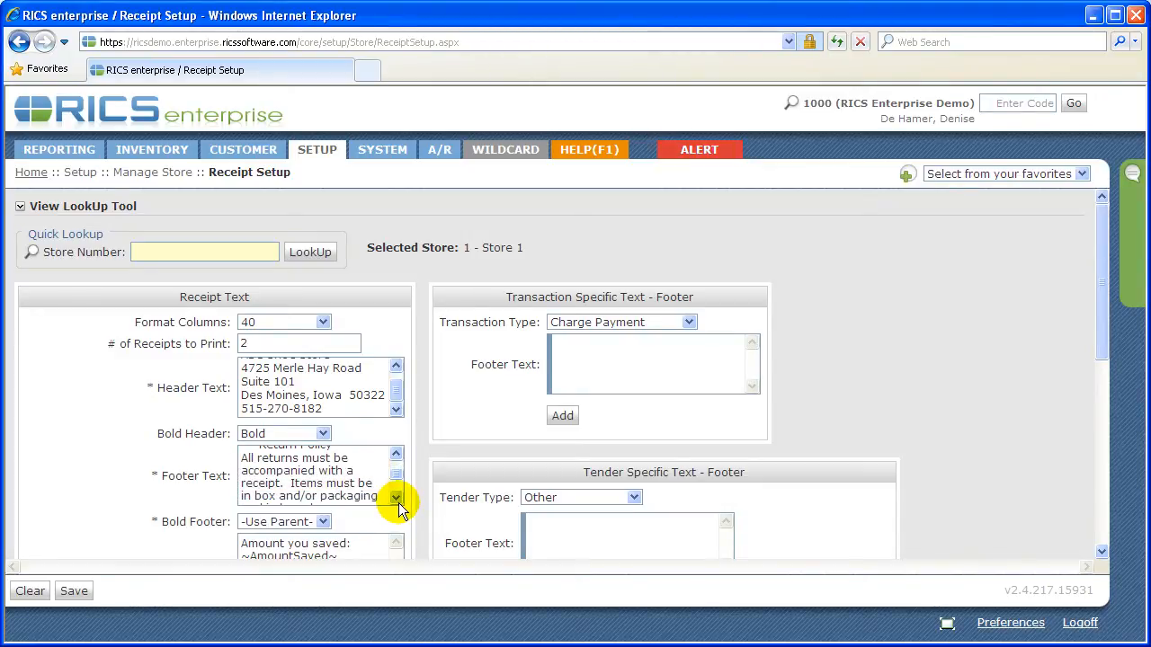
left_click(396, 498)
left_click(395, 497)
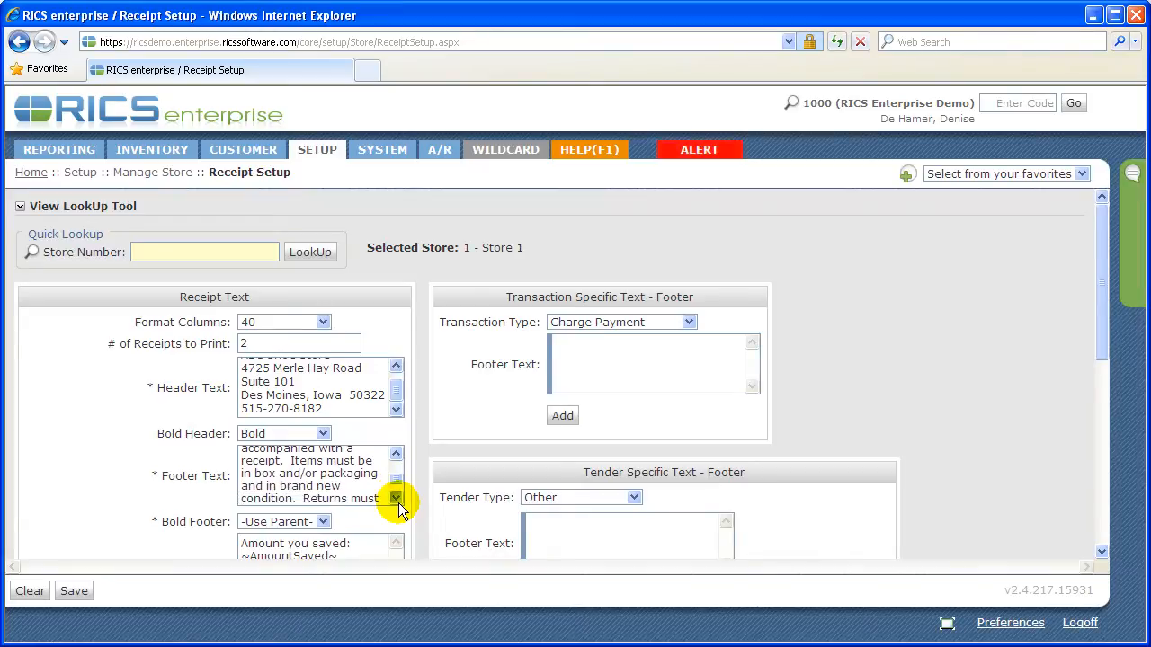
left_click(396, 497)
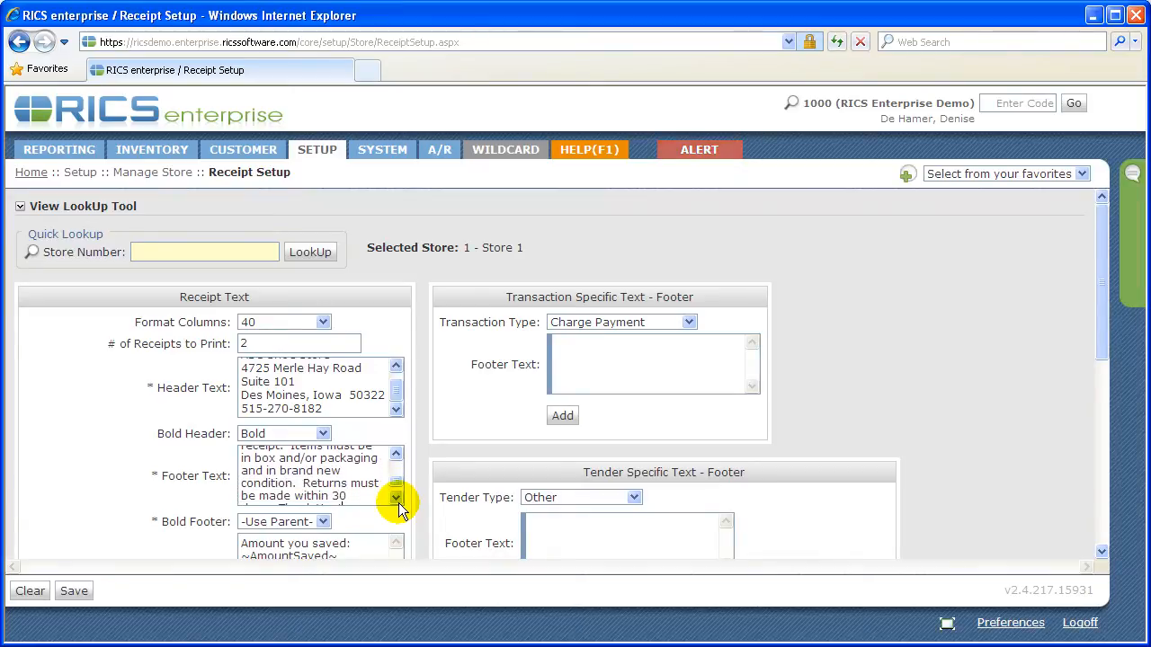
left_click(396, 498)
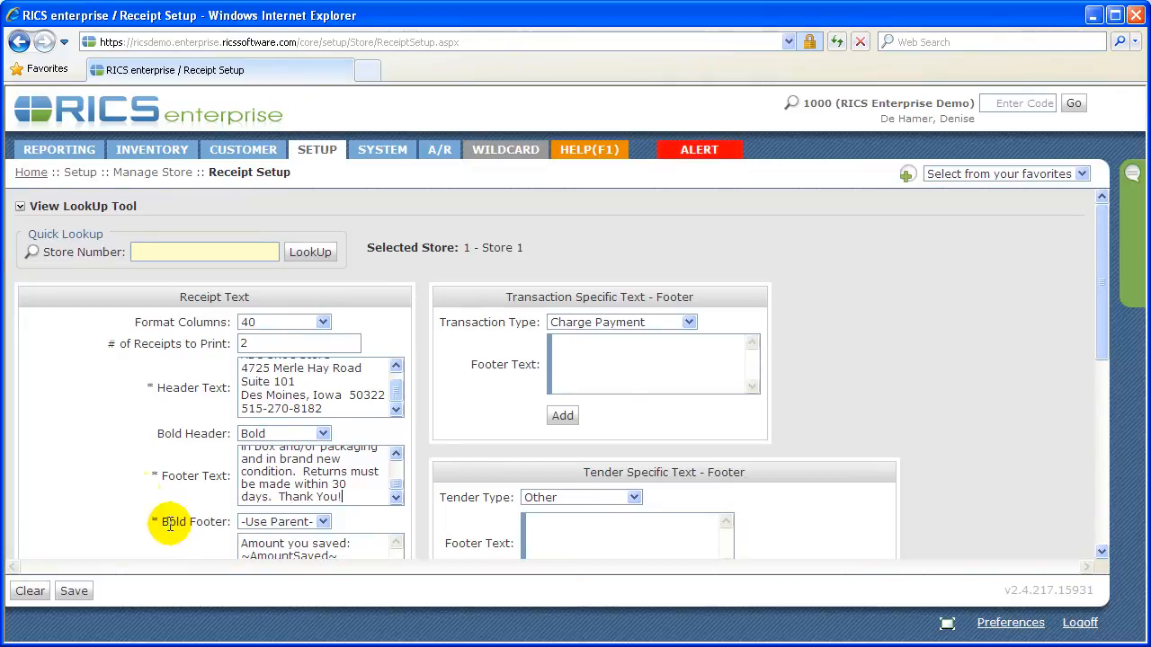
left_click(324, 524)
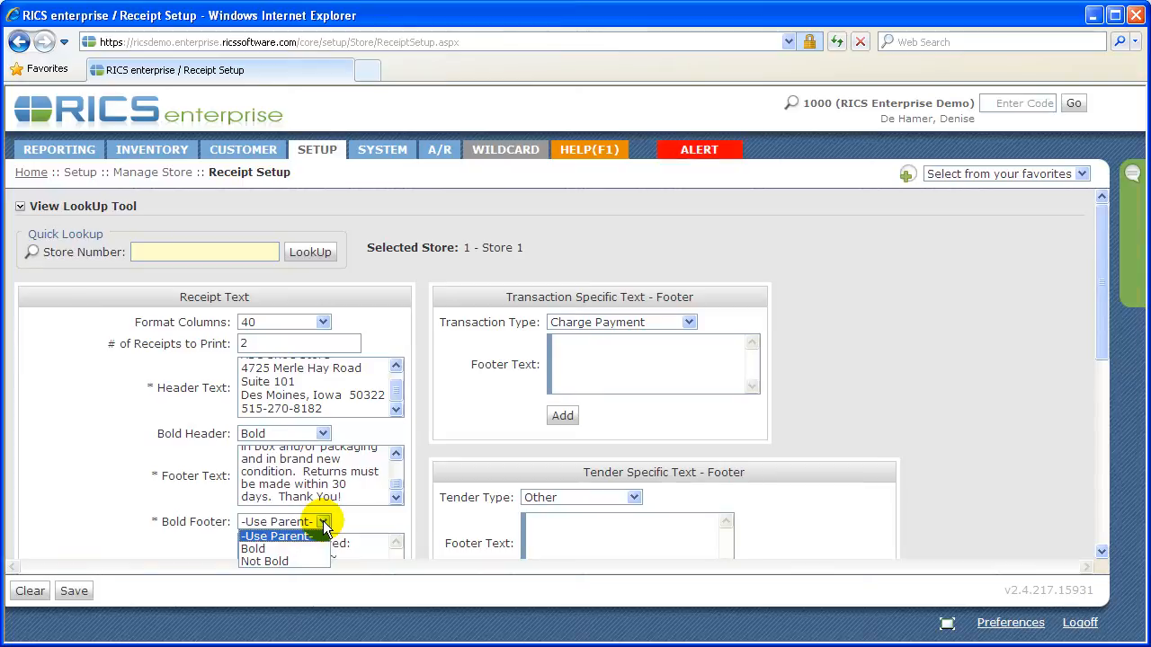
left_click(318, 546)
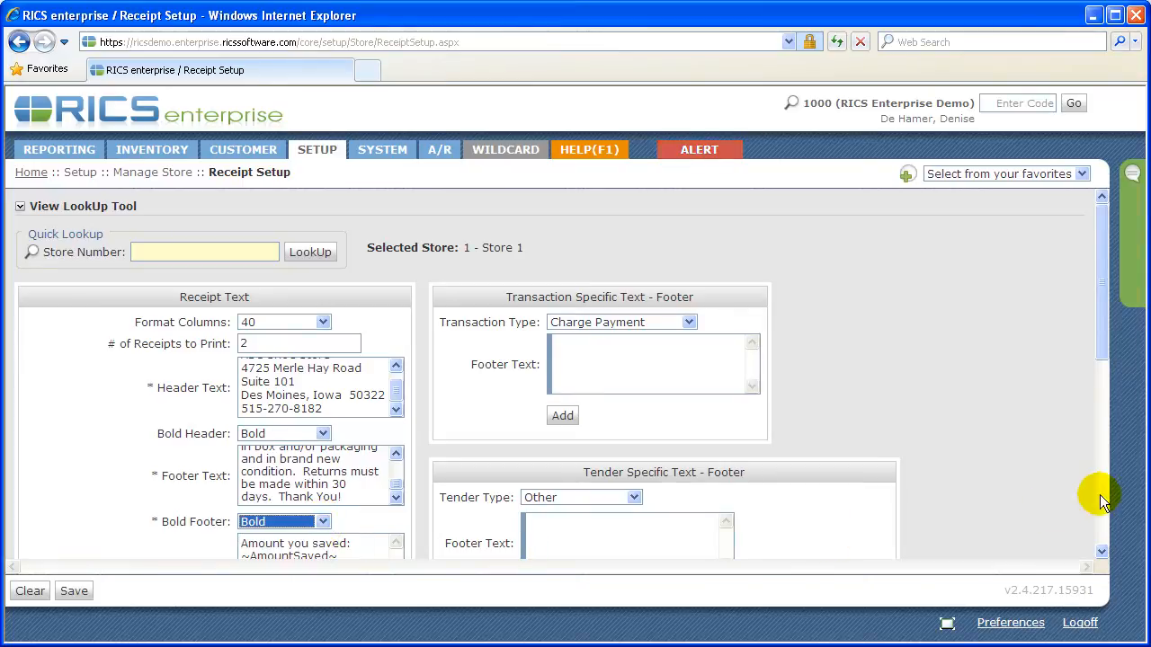
Examine the discount receipt text and the replacement text codes available for the receipt fields.
left_click(1100, 550)
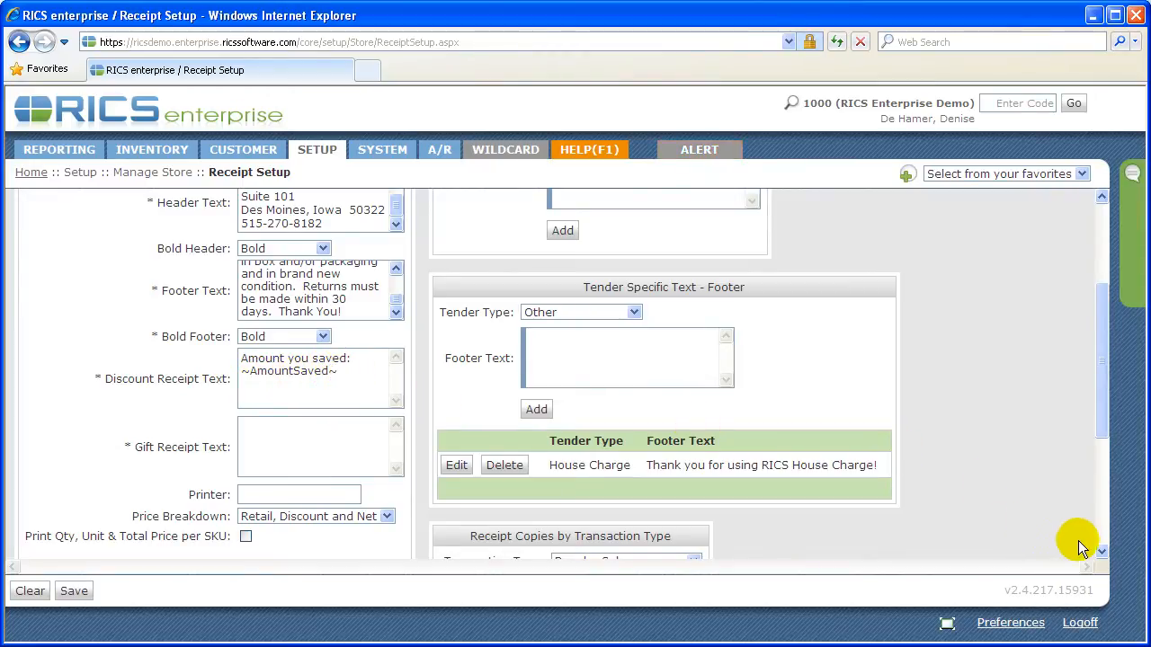
left_click(1101, 554)
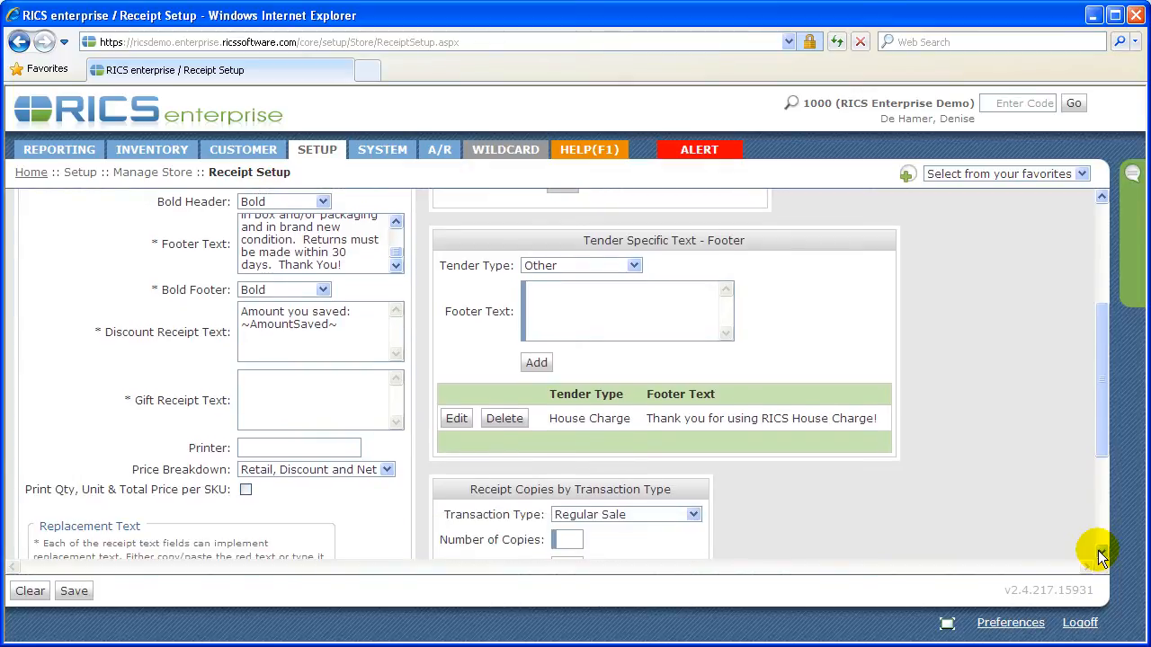
left_click(1101, 554)
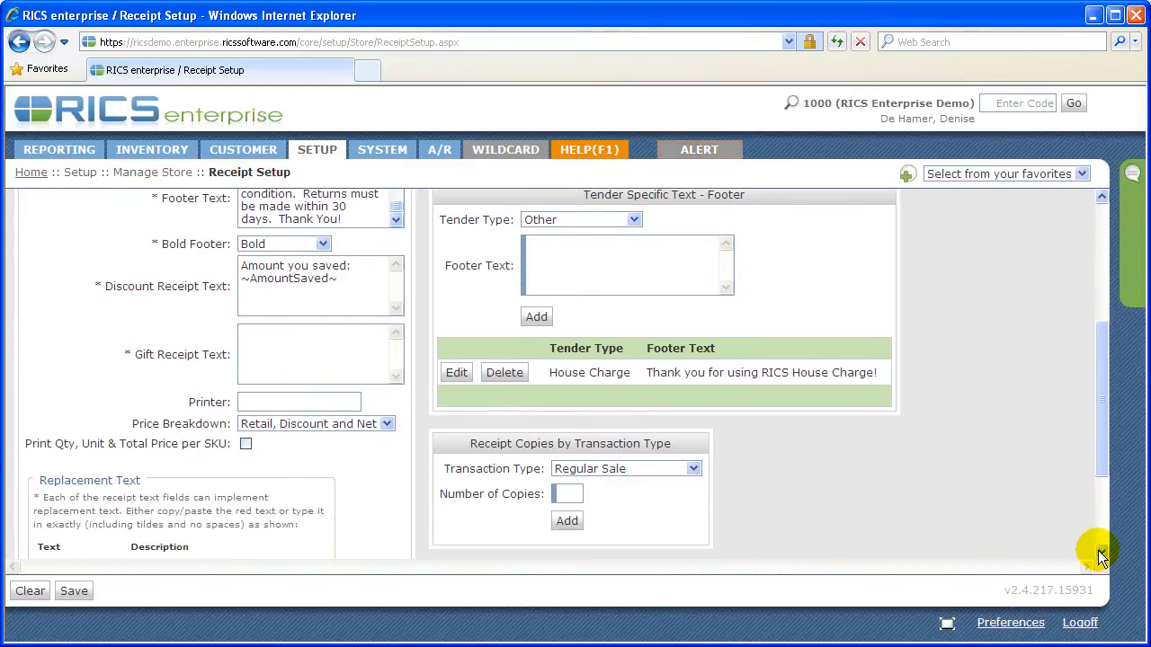
left_click(1100, 555)
left_click(1101, 555)
left_click(1101, 555)
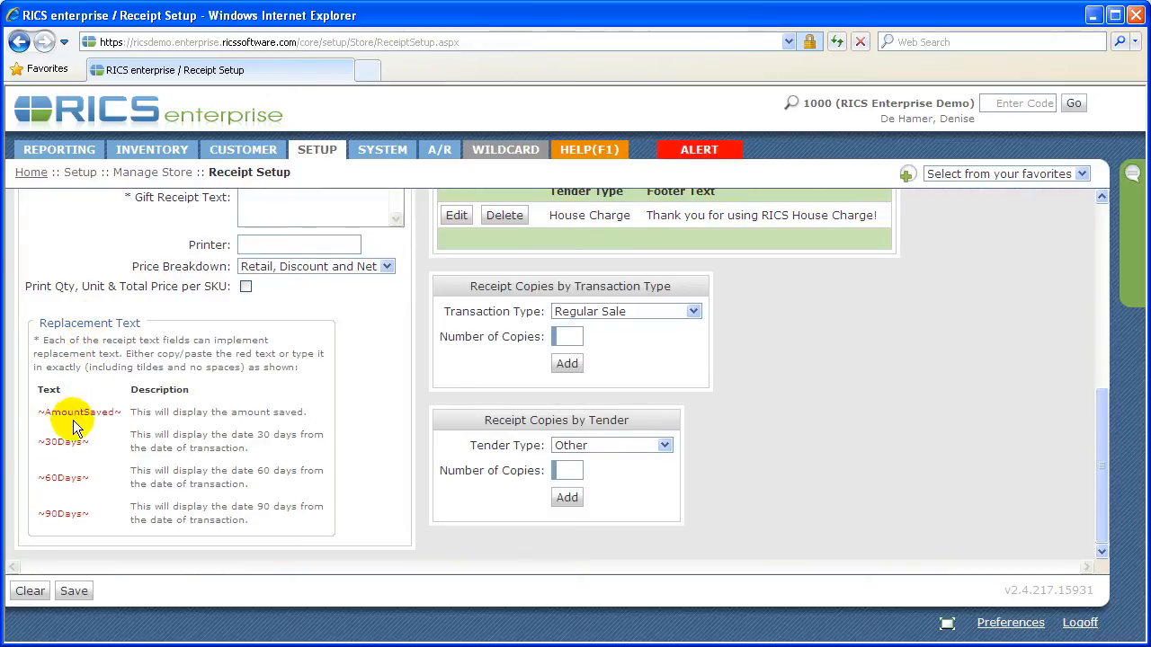
scroll(215, 424, "up", 3)
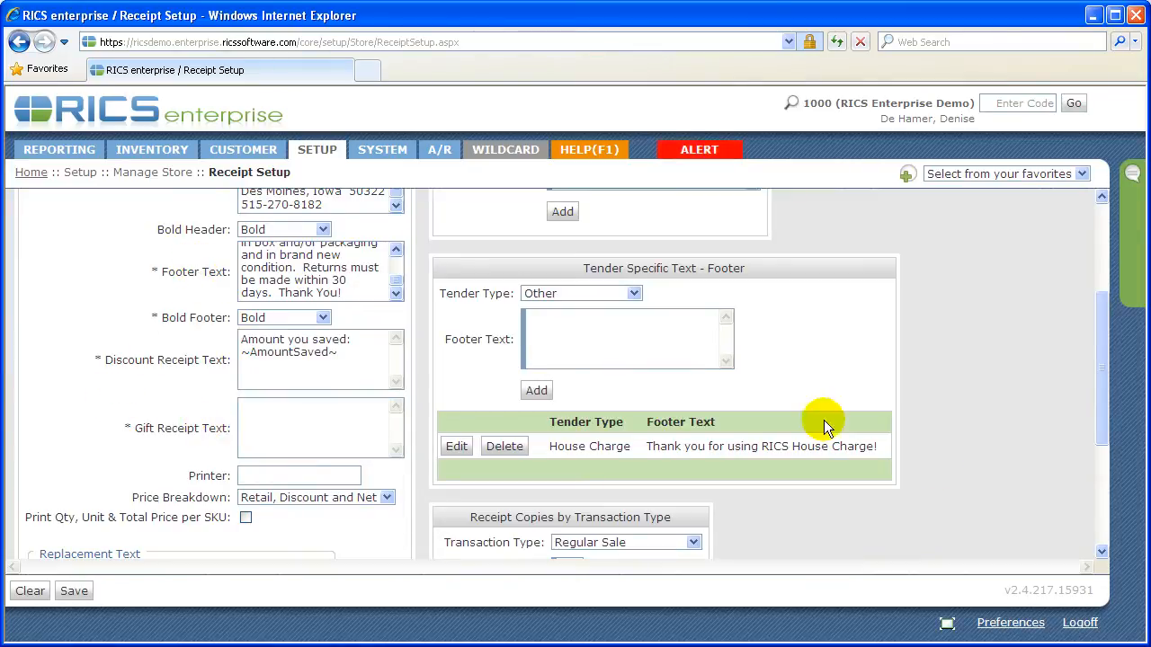
scroll(1104, 553, "down", 3)
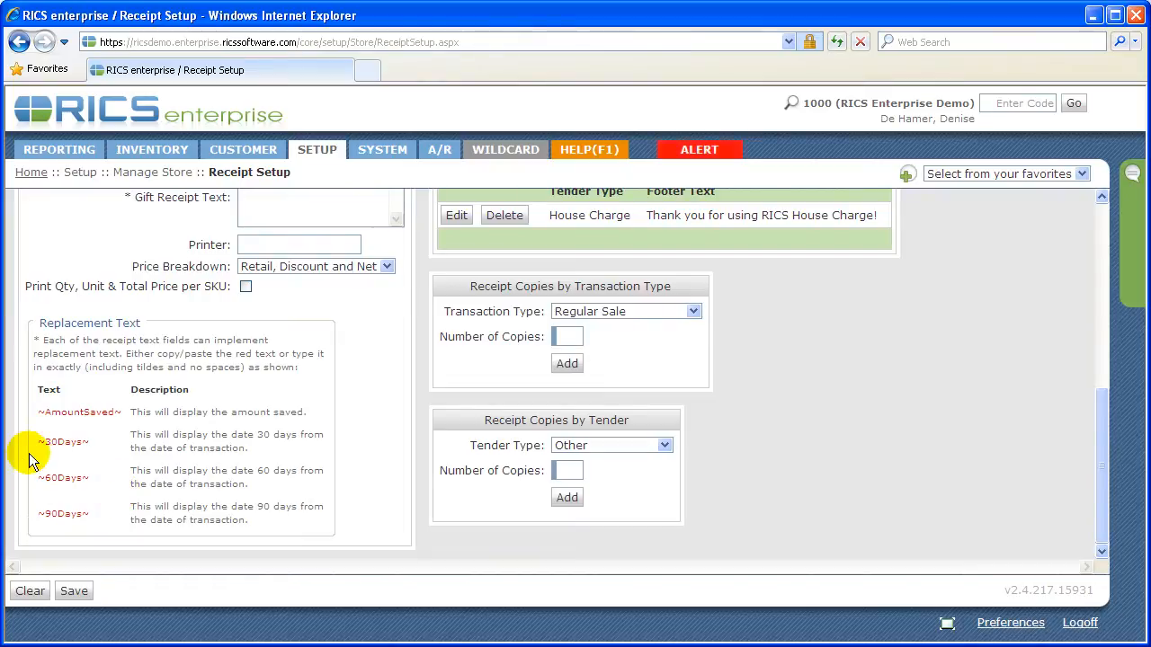
Reword the return deadline in the footer text to "Returns must be made by ~30Days~", using the replacement text code.
left_click_drag(37, 440, 100, 443)
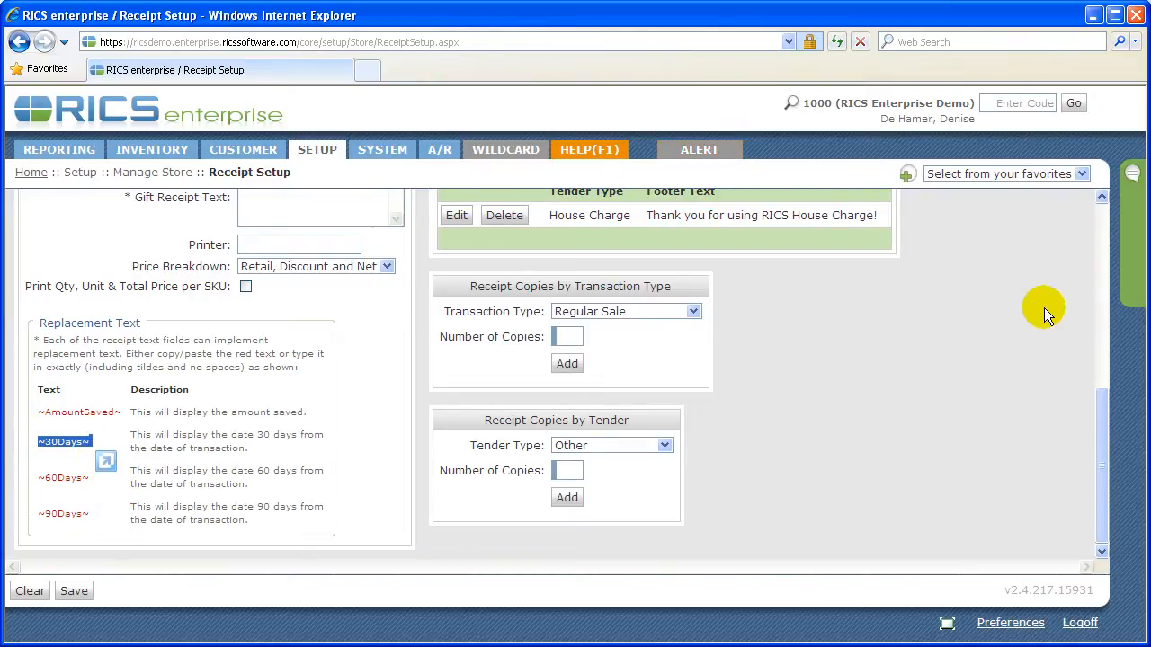
left_click(1104, 200)
left_click(1104, 200)
left_click(1105, 200)
left_click(1104, 200)
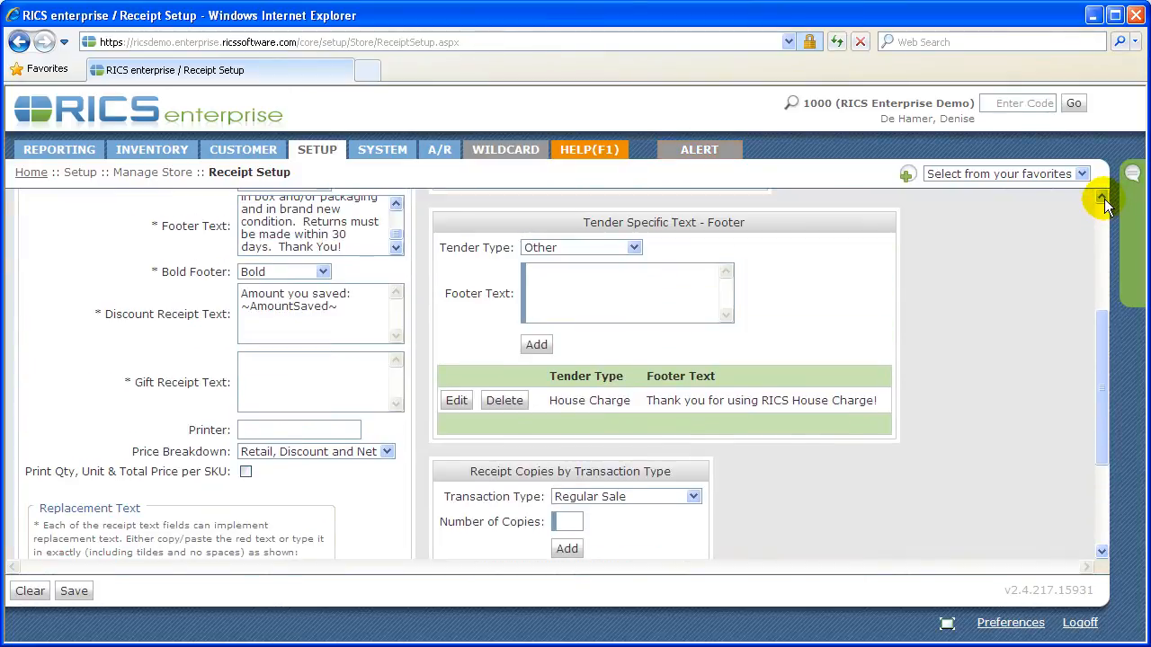
left_click(1105, 200)
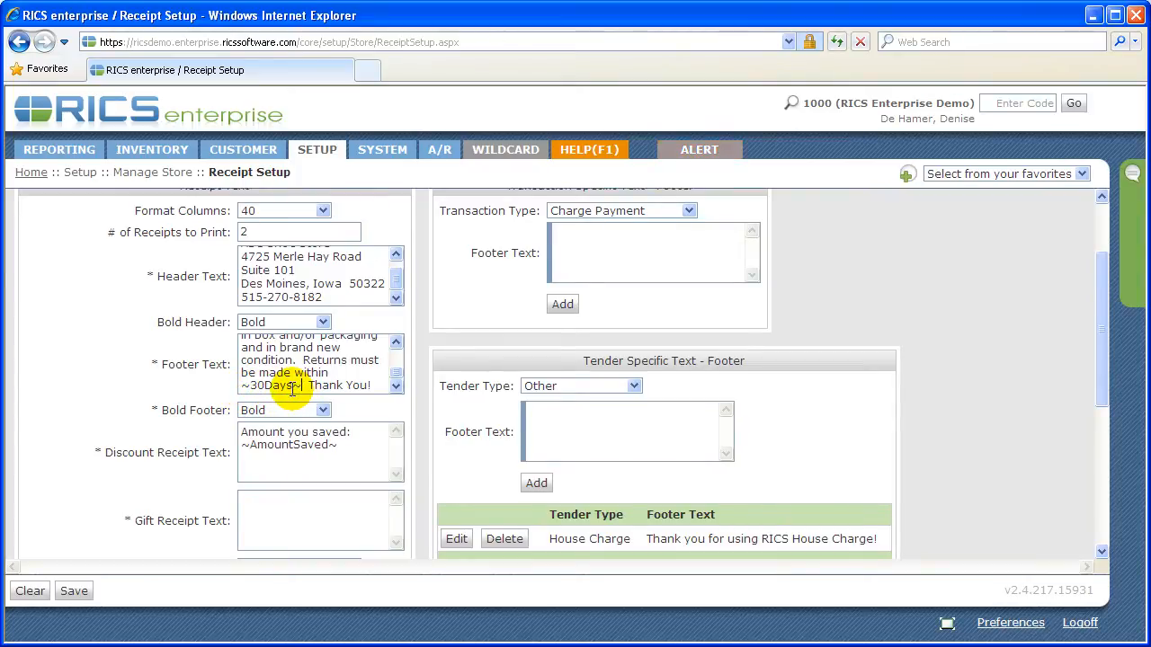
key("ctrl+z")
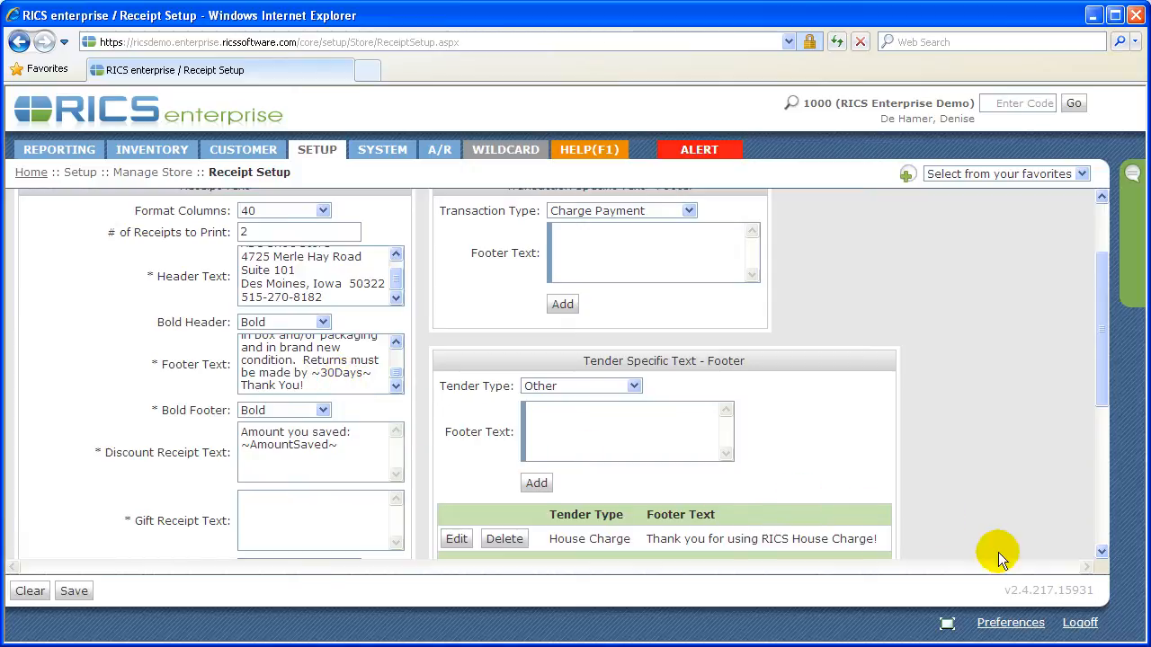
Set the receipt's price breakdown to Retail, Discount and Net.
scroll(998, 552, "down", 2)
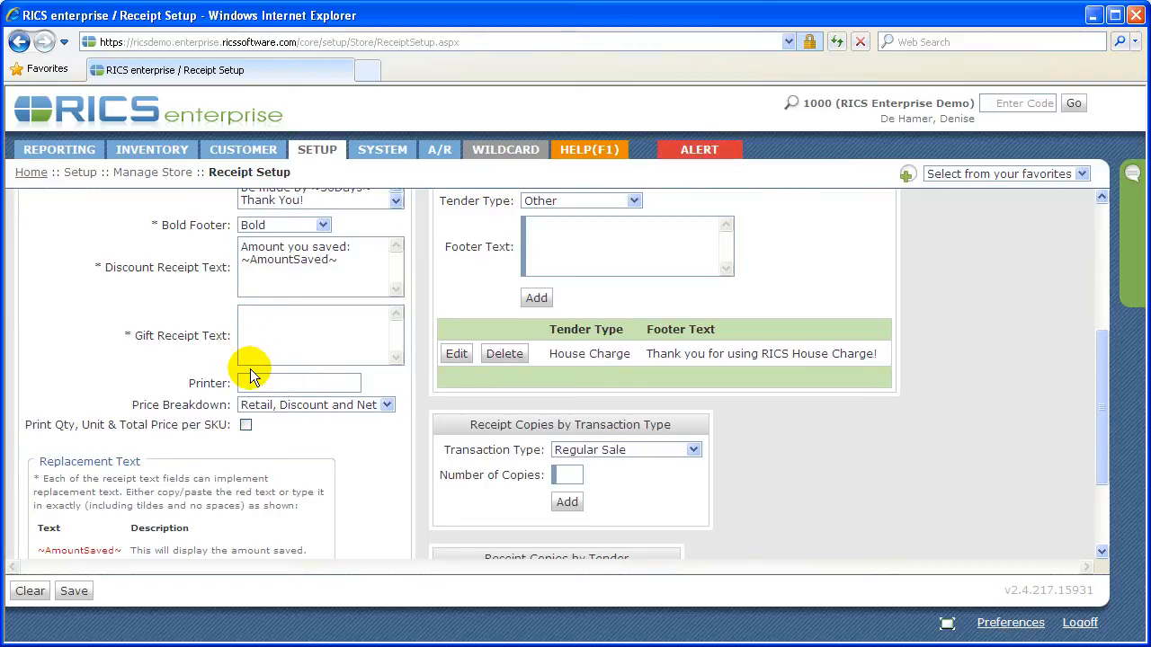
scroll(250, 369, "down", 3)
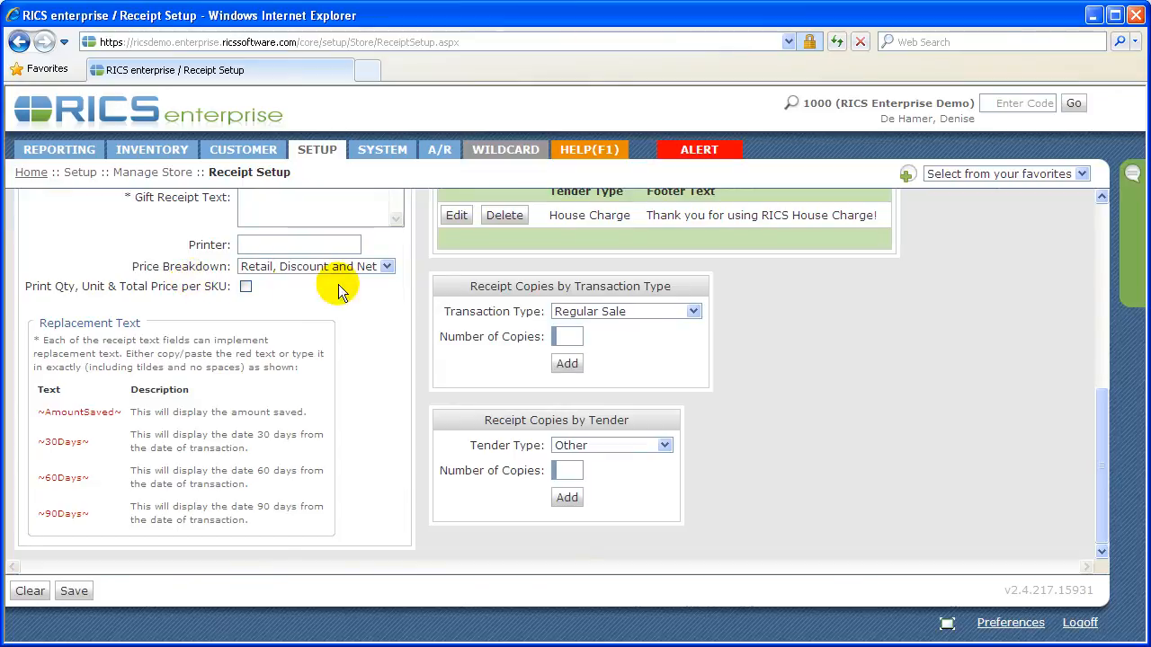
left_click(387, 267)
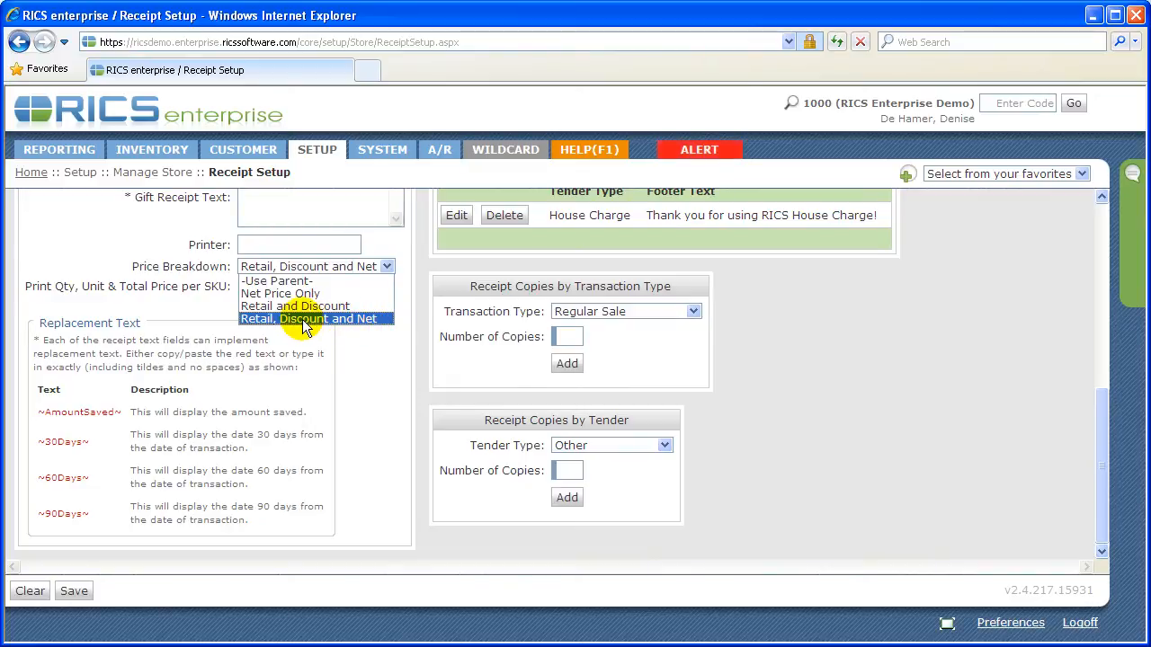
left_click(355, 318)
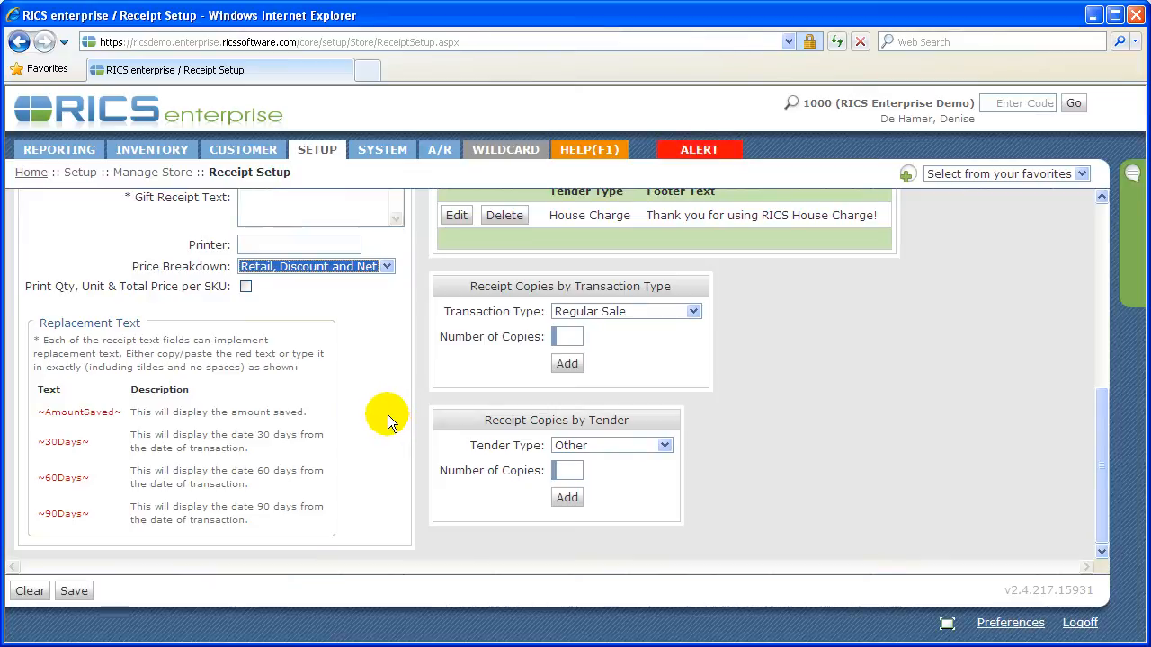
left_click(388, 414)
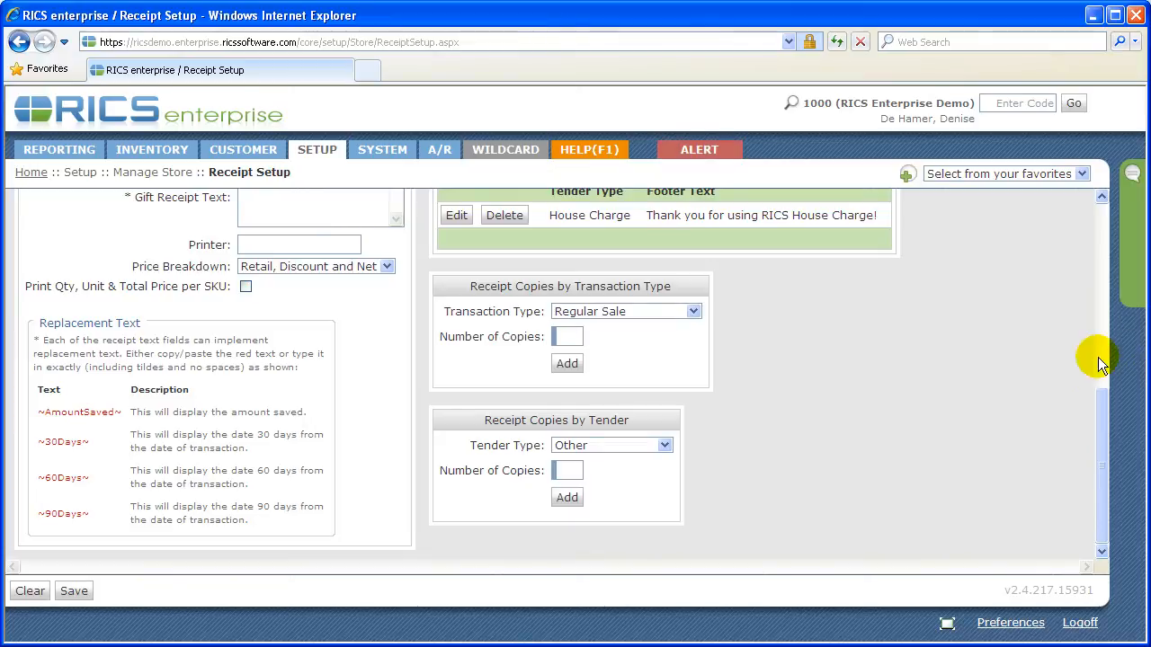
Select Layaway Sale as the transaction type for the transaction-specific footer text.
scroll(1096, 198, "up", 10)
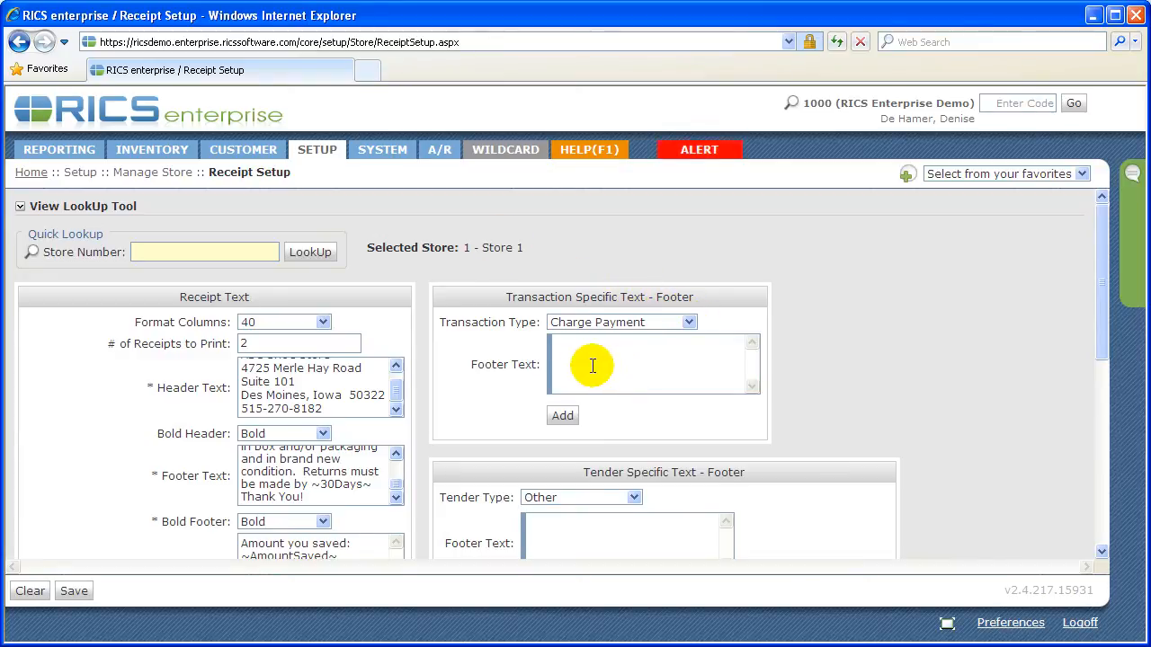
left_click(689, 324)
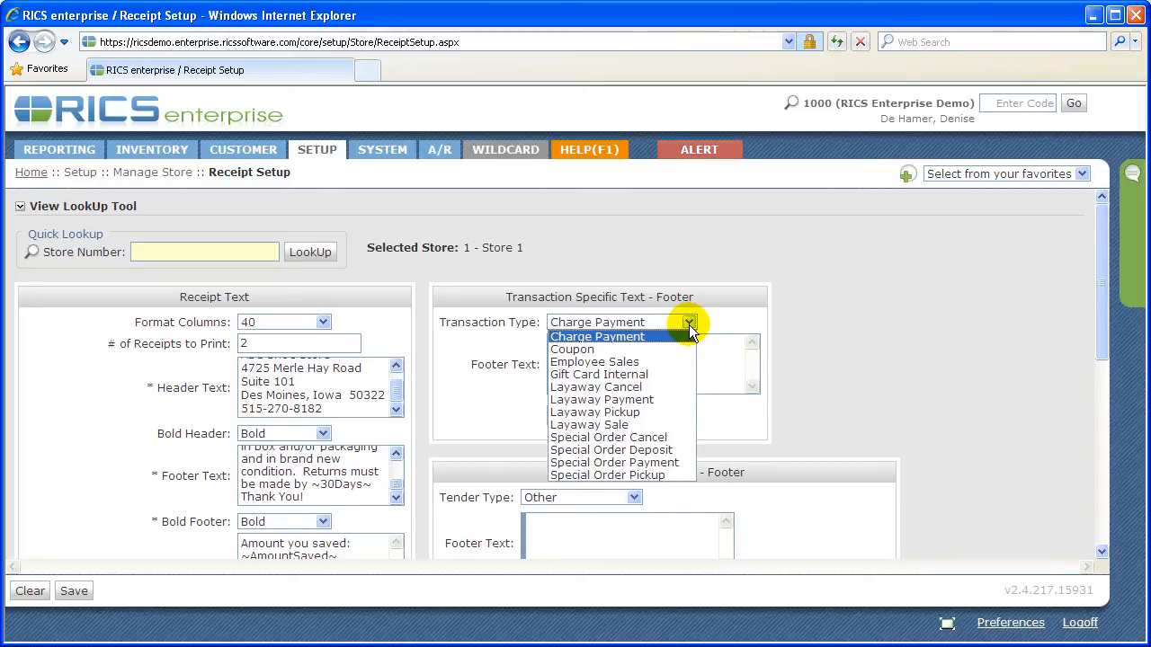
left_click(663, 434)
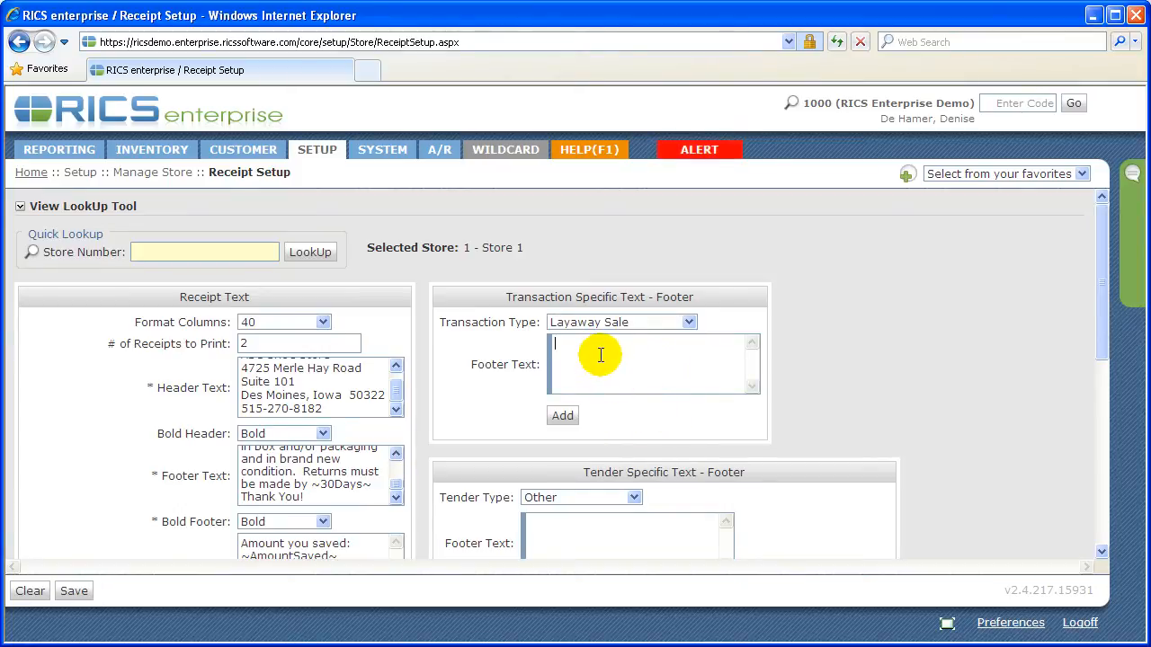
left_click(574, 351)
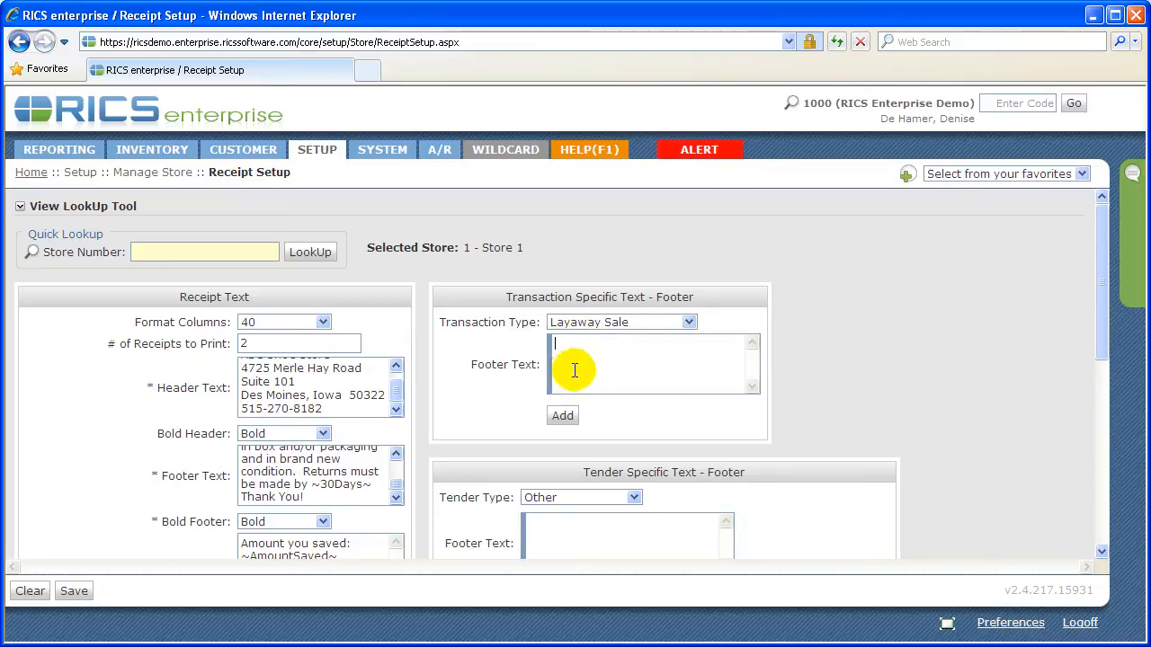
left_click(688, 324)
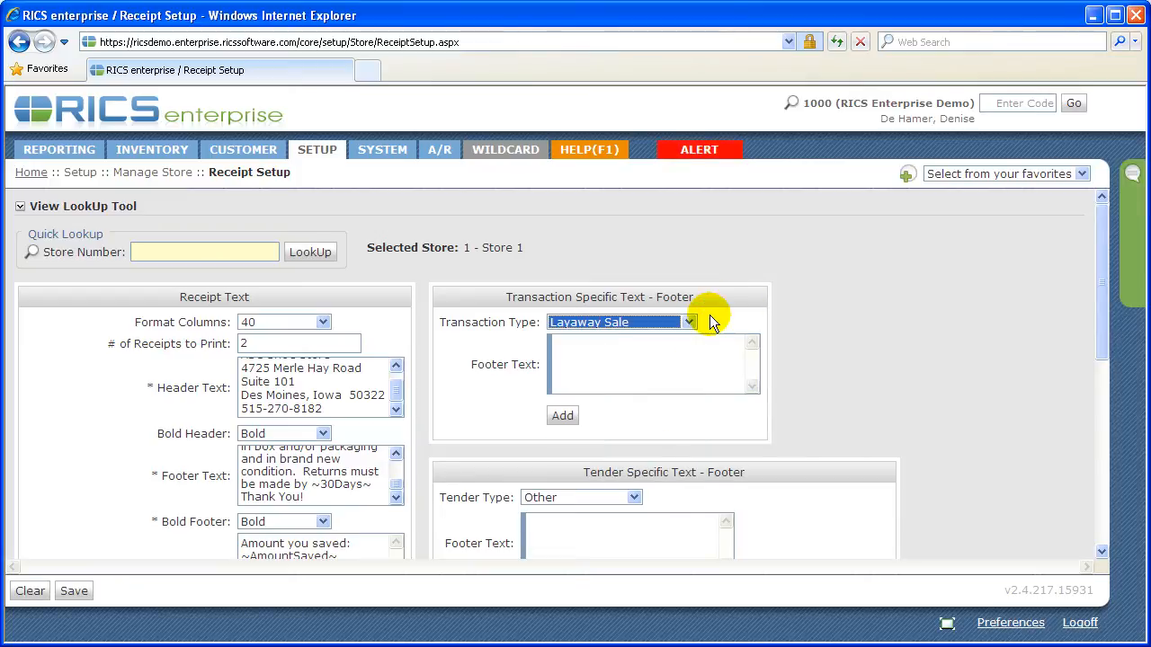
left_click(705, 317)
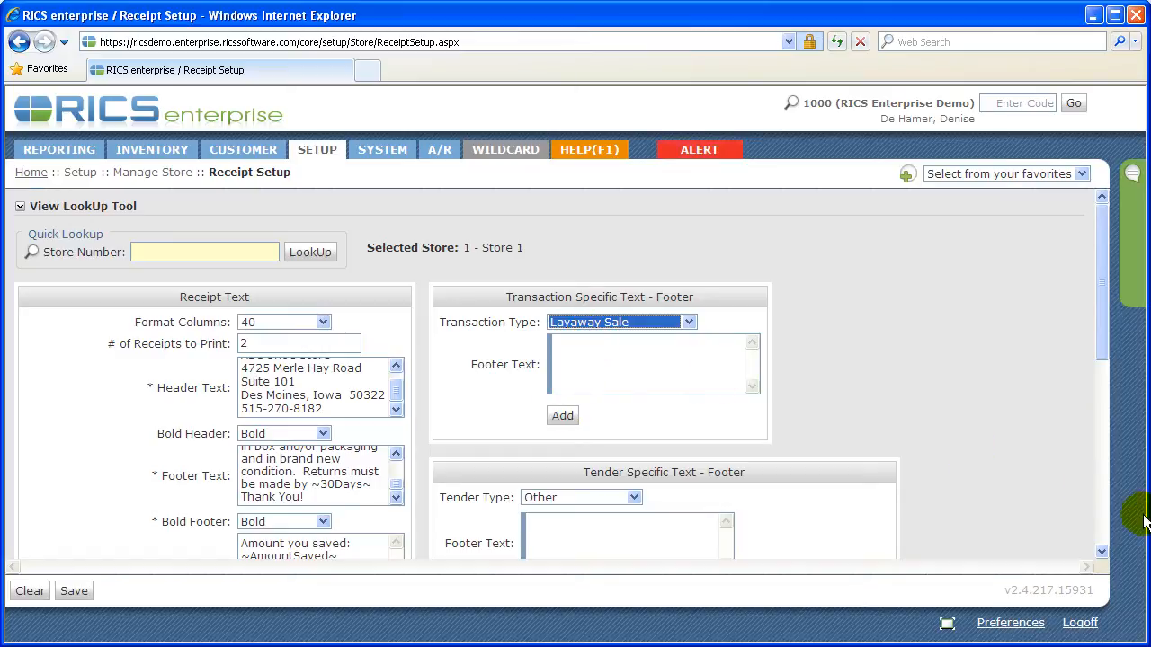
Select Mastercard as the tender type for the tender-specific footer text.
scroll(1107, 553, "down", 3)
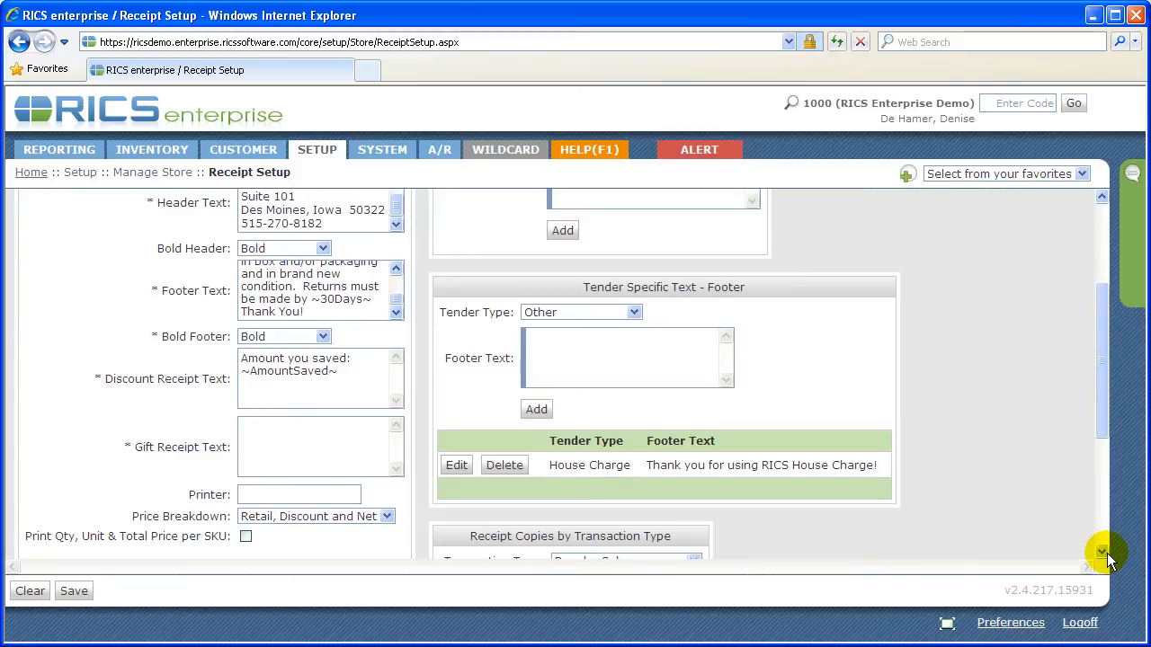
left_click(634, 313)
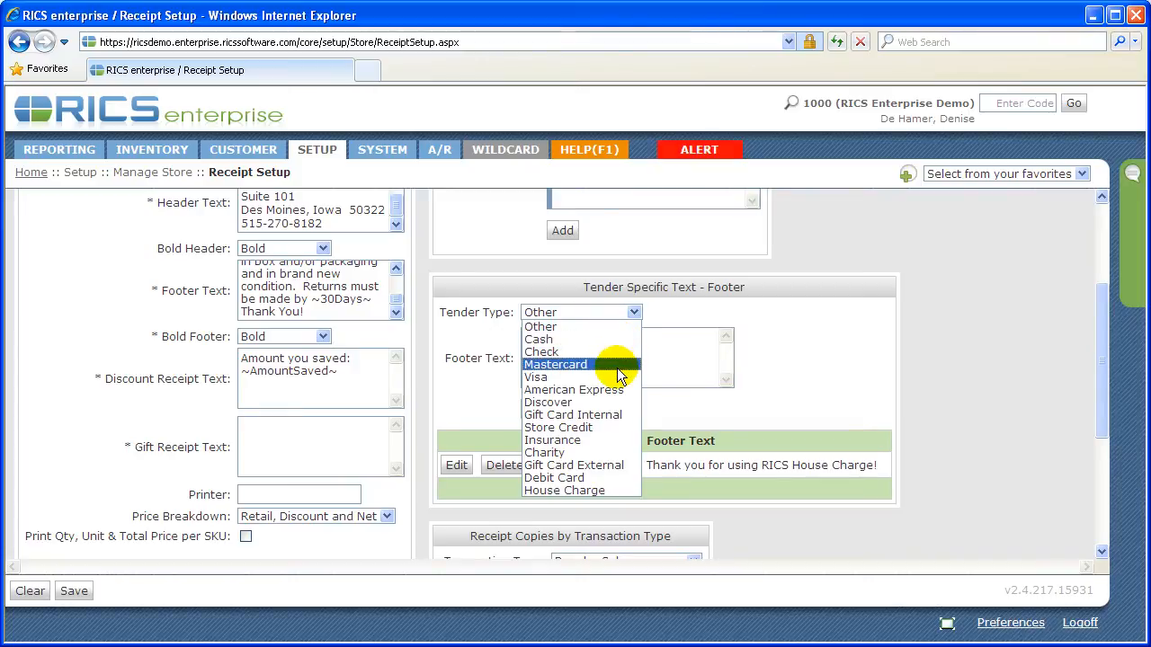
left_click(576, 364)
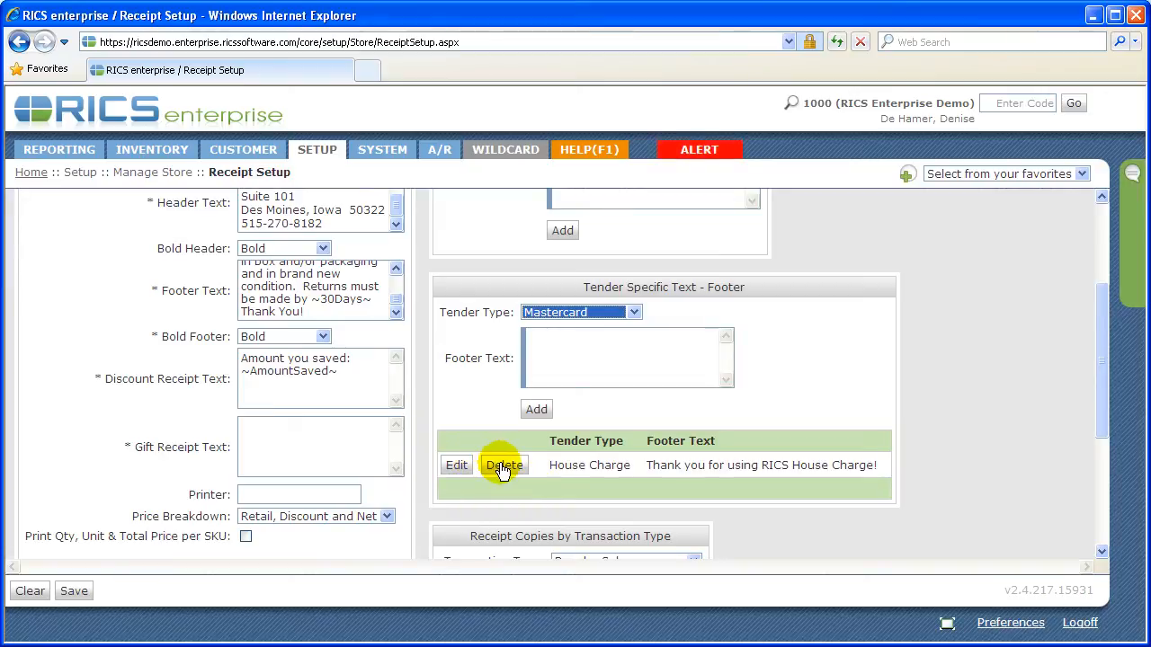
Review the transaction types available for setting the number of receipt copies.
scroll(503, 470, "down", 3)
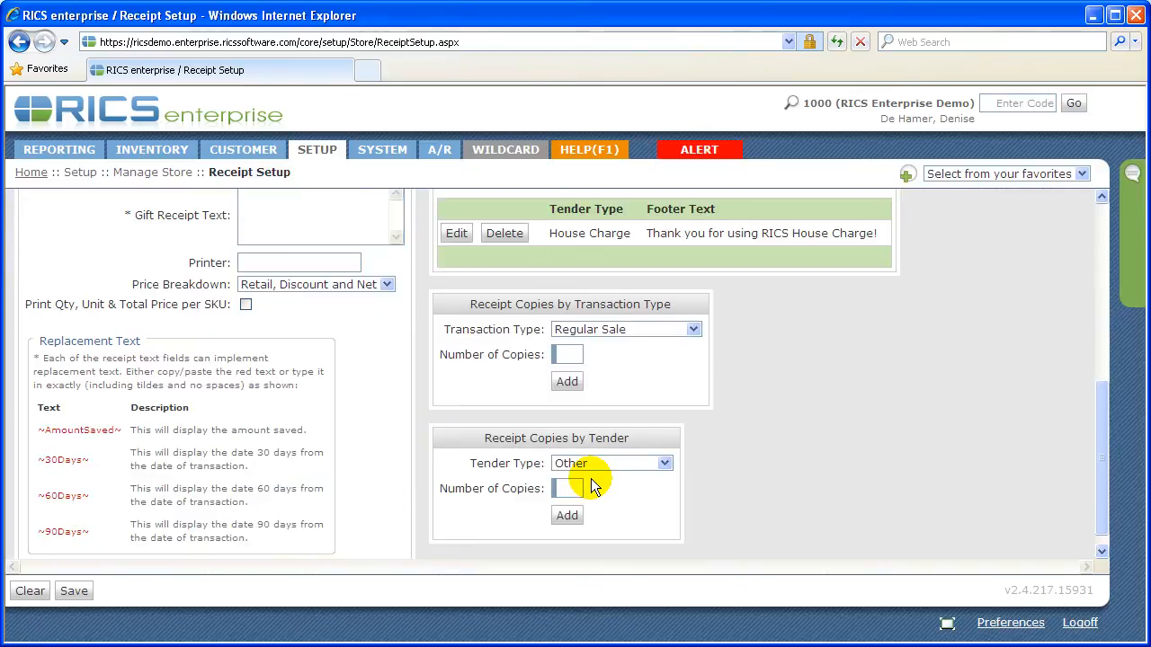
left_click(694, 330)
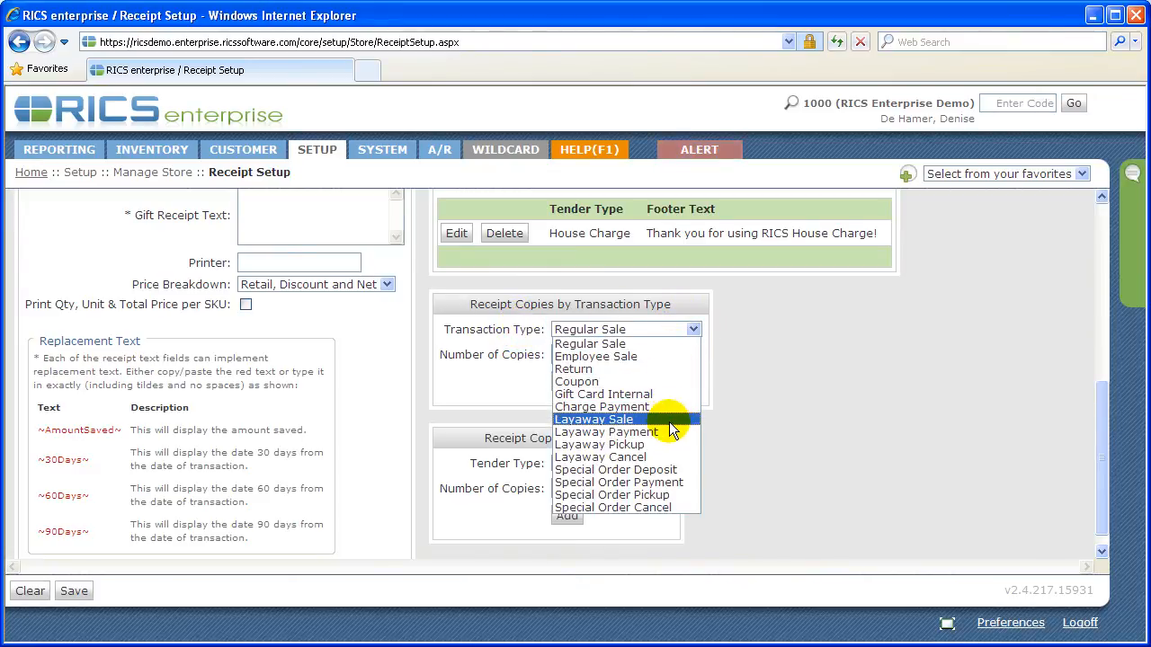
left_click(694, 331)
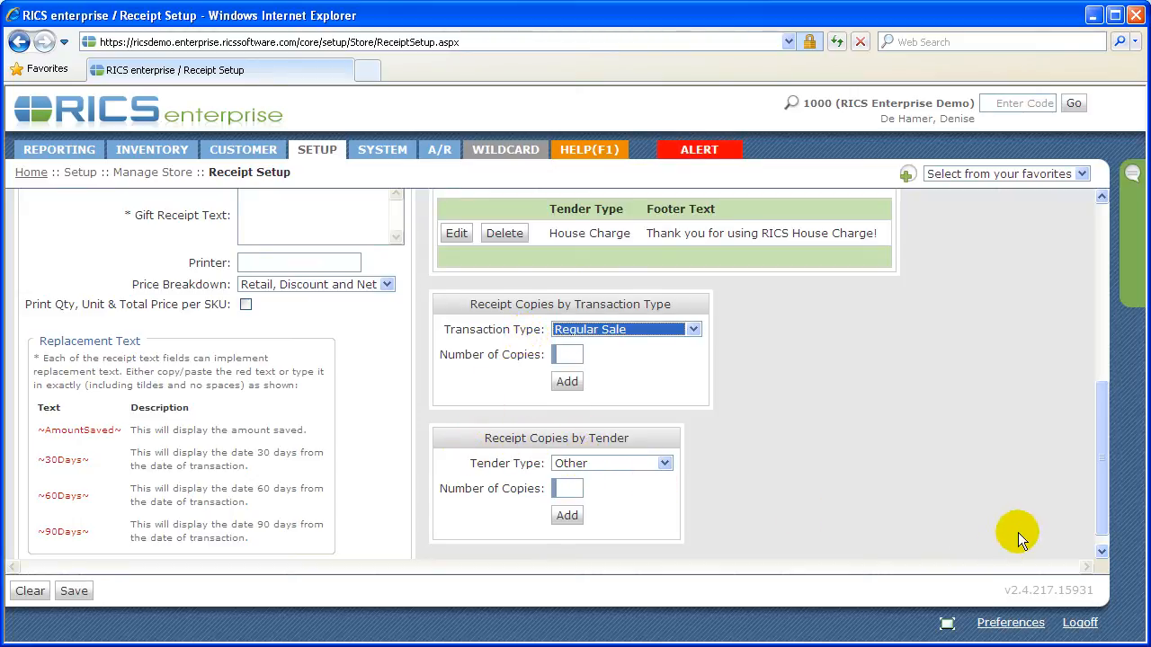
Save the receipt setup for Store 1.
left_click(1102, 550)
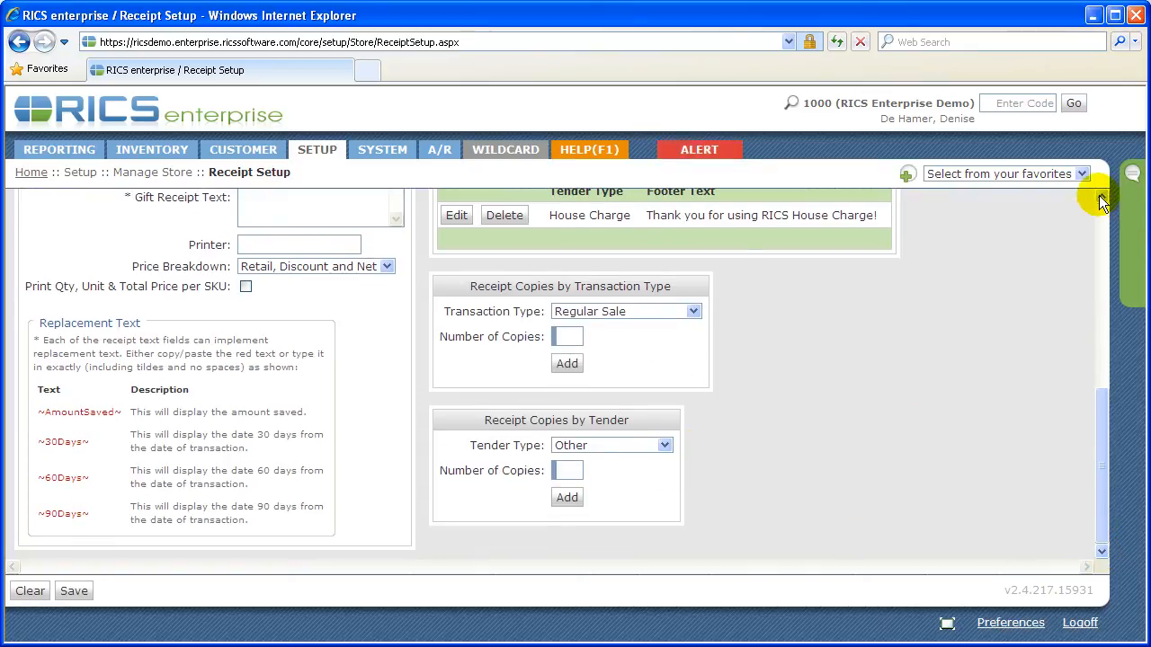
scroll(1103, 201, "up", 10)
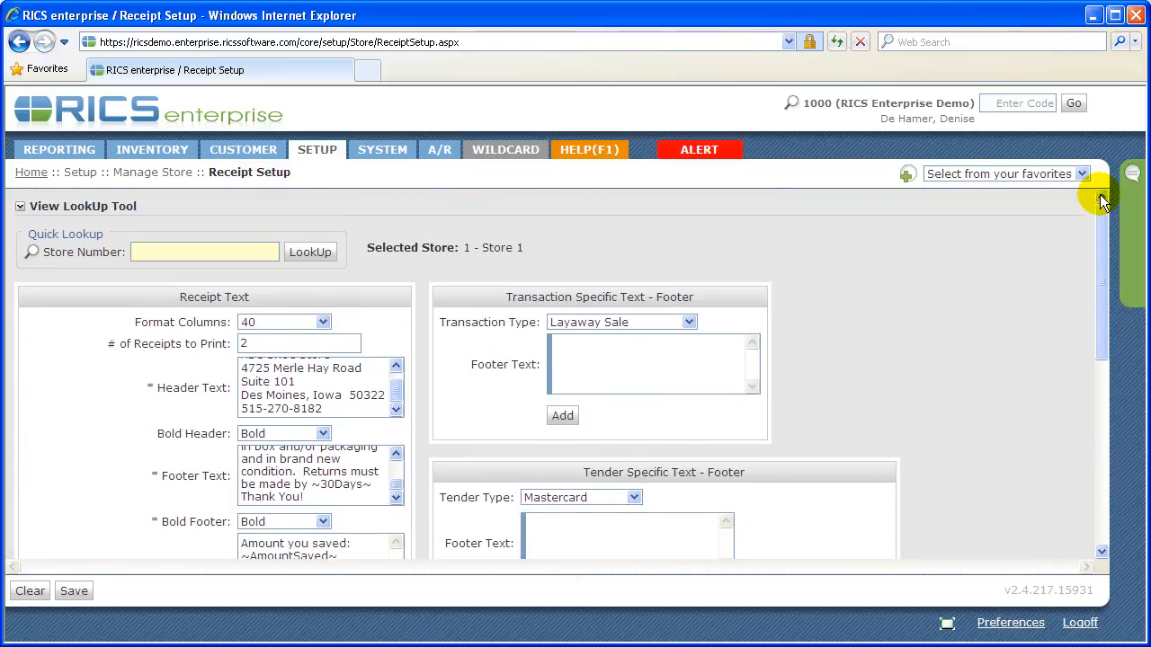
left_click(75, 593)
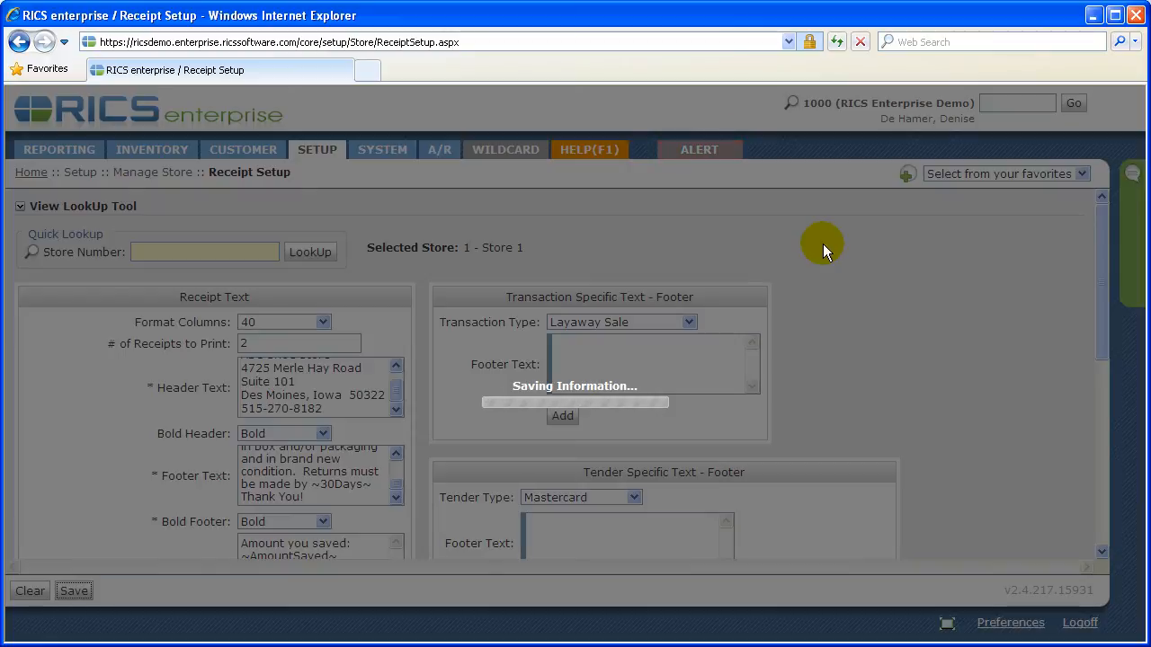